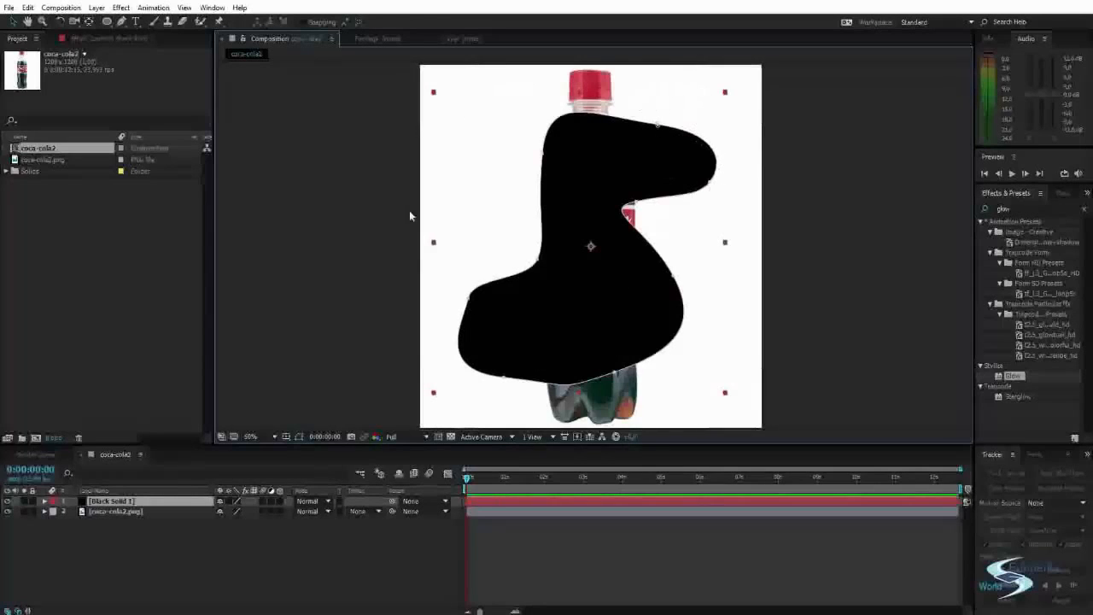
Expand the Mask 1 properties of the black solid layer and try the mask in Subtract mode
click(101, 503)
key(m)
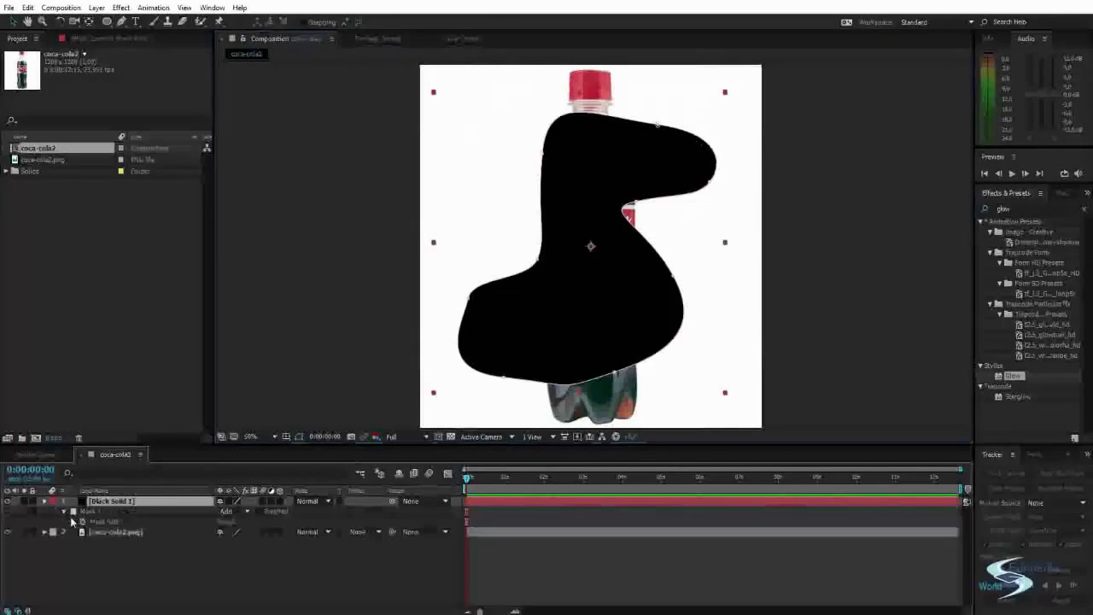
click(64, 512)
click(64, 512)
drag(224, 543, 254, 545)
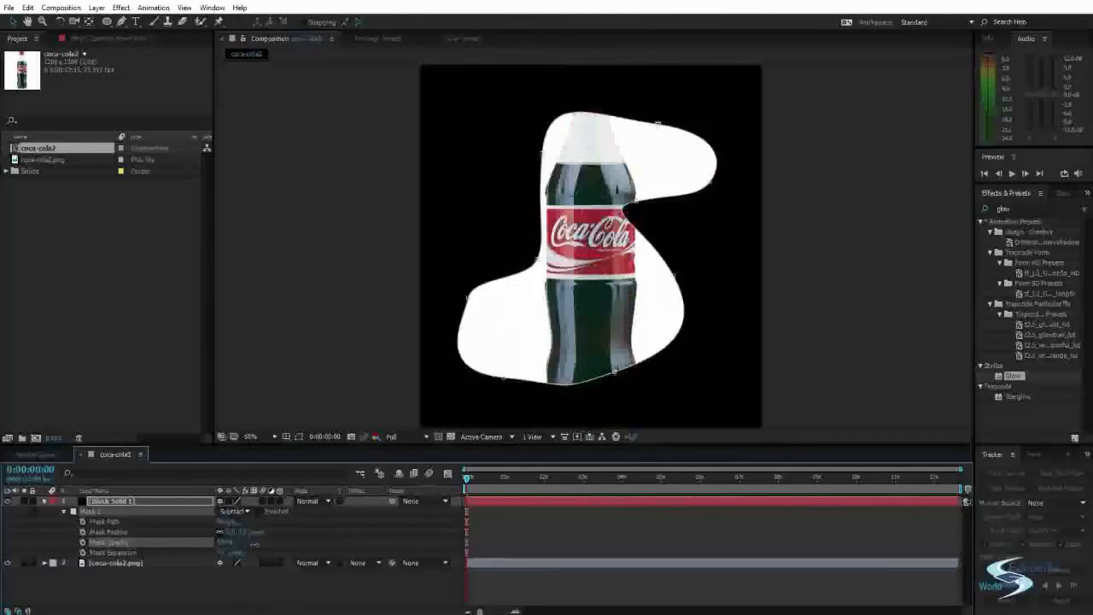
Try the None mode on the black solid's mask, and set the mode to Add
click(232, 511)
click(241, 525)
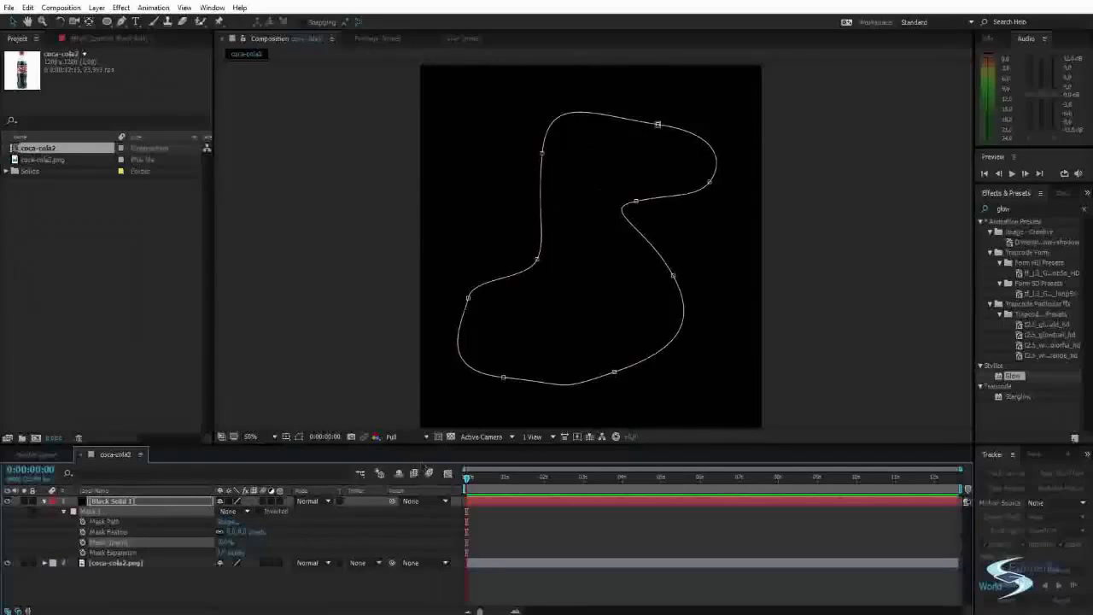
click(235, 511)
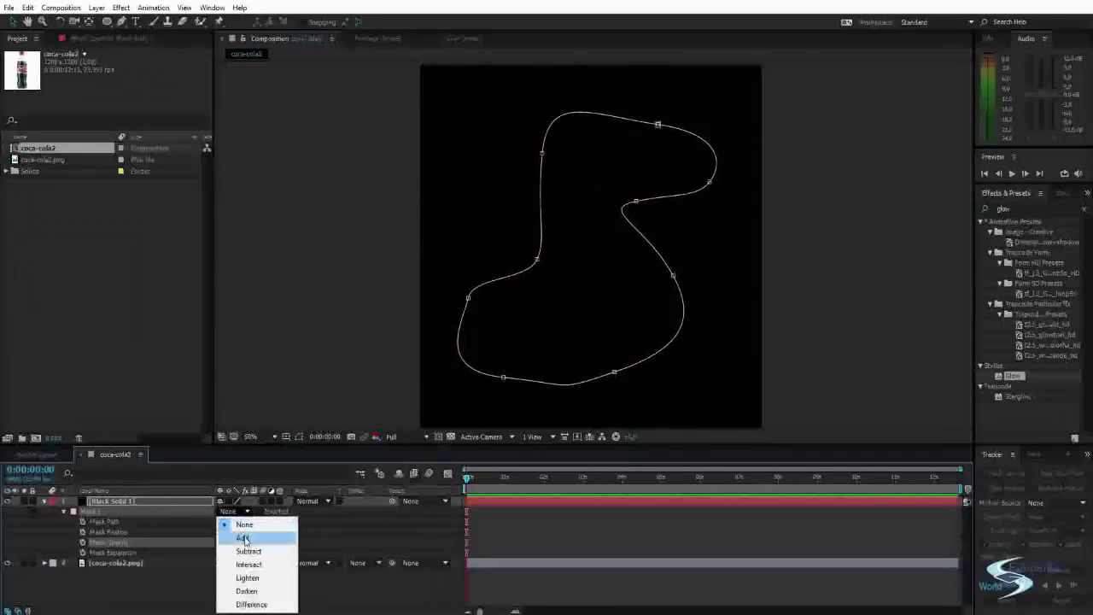
click(243, 537)
click(568, 256)
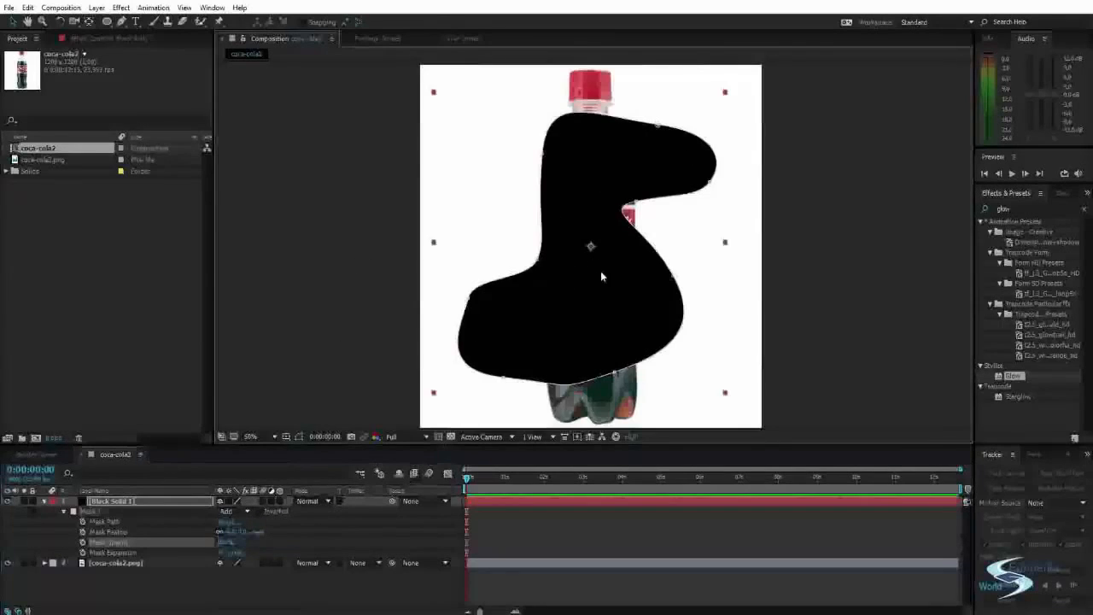
Move the masked black solid to the right to uncover most of the bottle
click(690, 111)
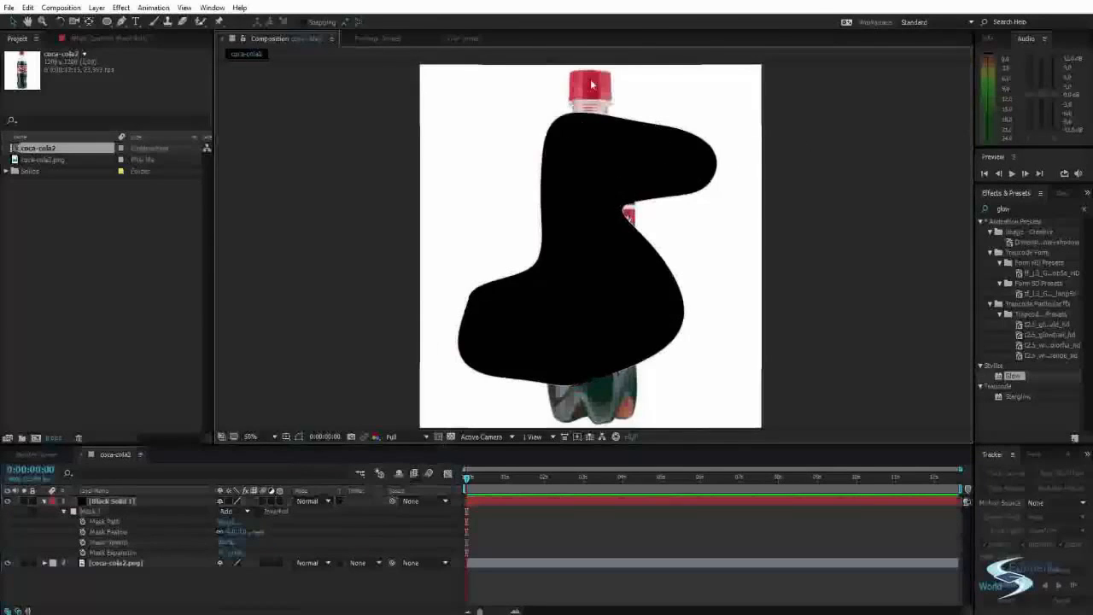
click(592, 178)
drag(593, 179, 685, 167)
click(864, 158)
click(564, 173)
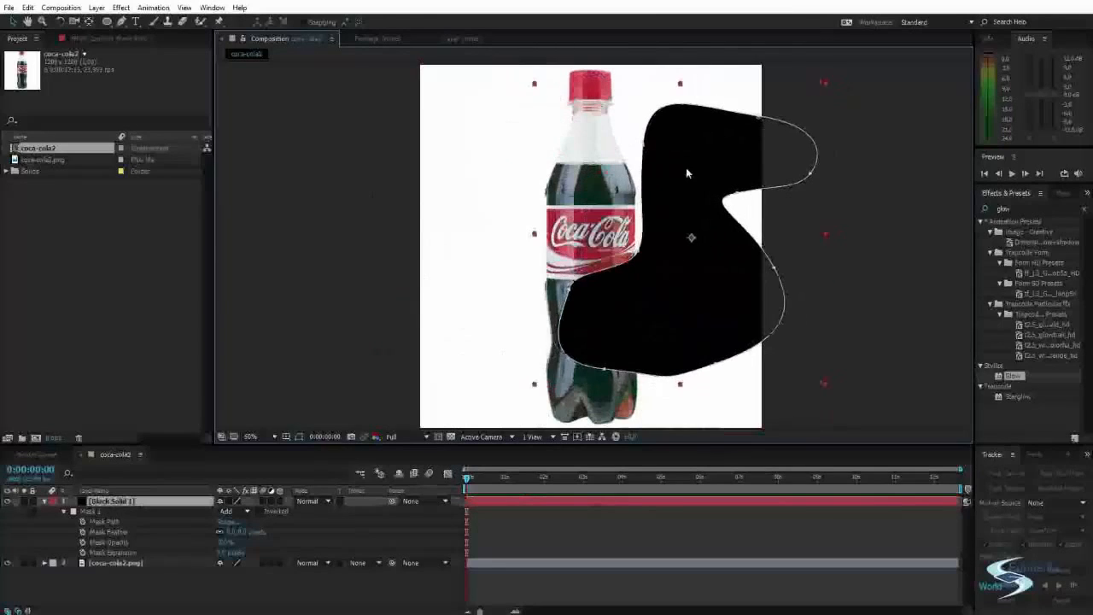
click(857, 164)
click(662, 223)
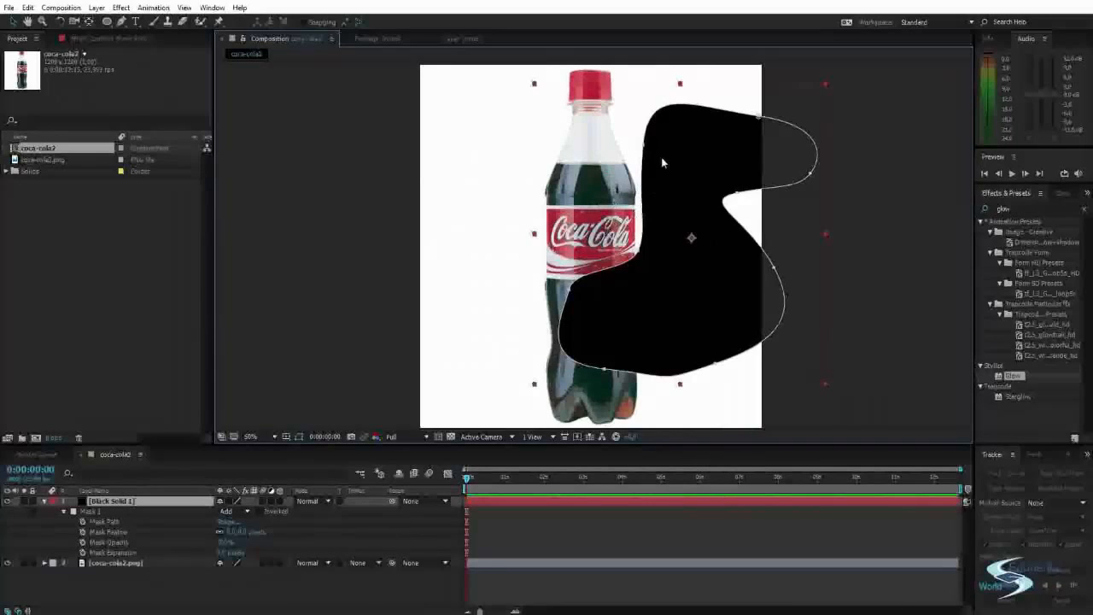
Change the masked solid's color from black to a muted red in its solid settings
click(96, 8)
click(152, 37)
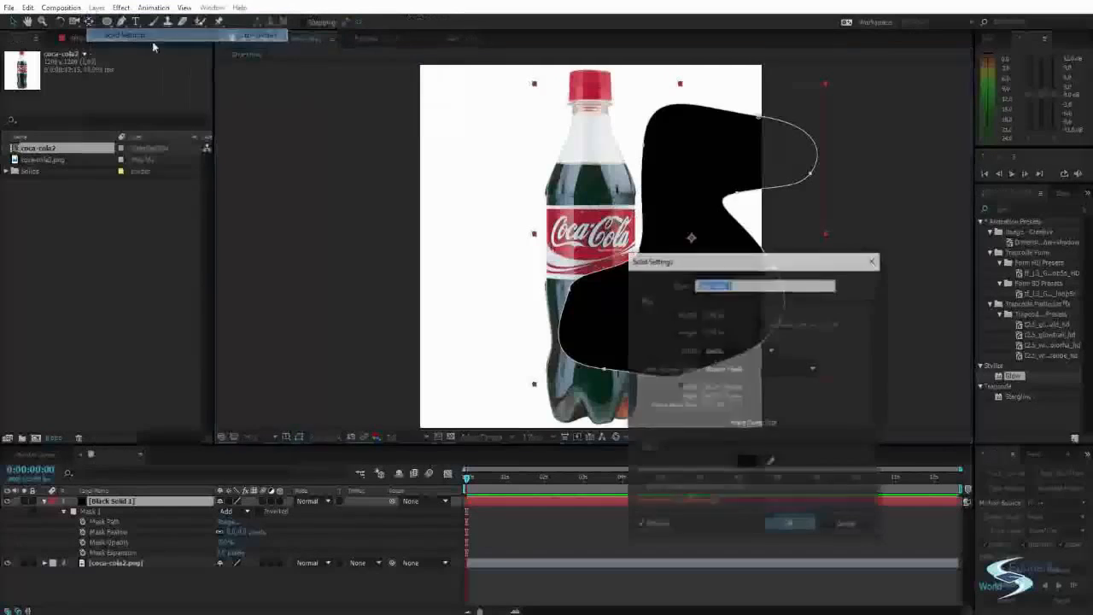
click(742, 464)
click(722, 252)
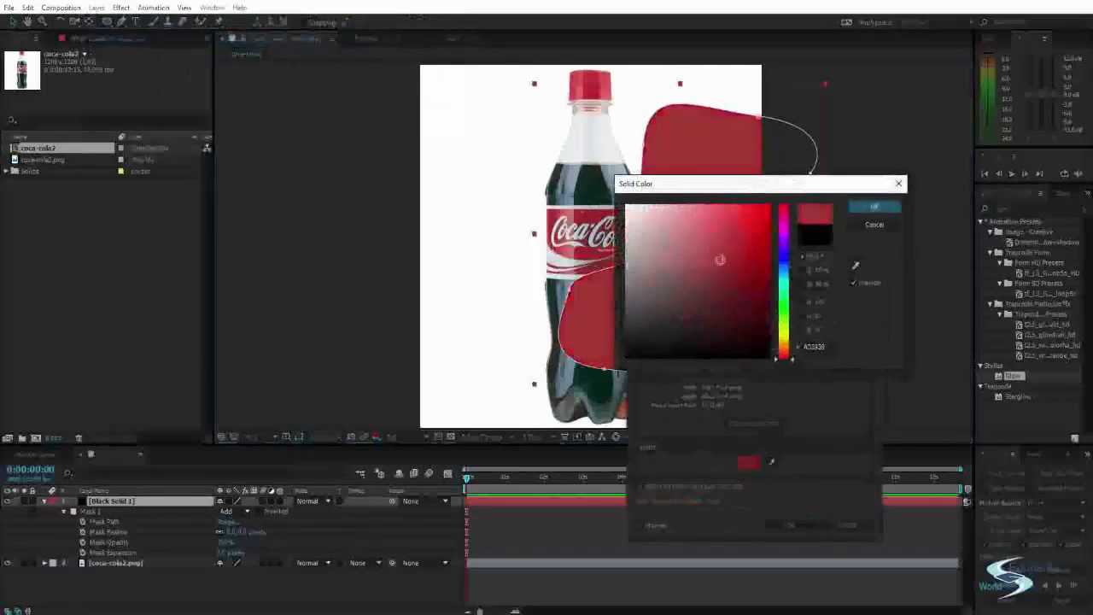
click(876, 211)
click(791, 524)
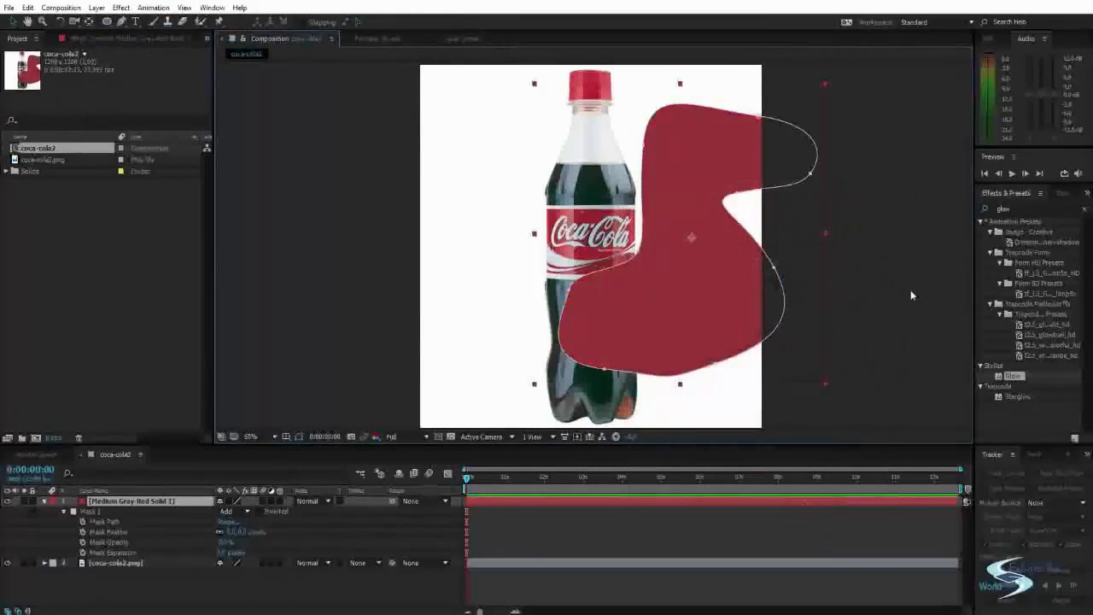
click(911, 290)
click(726, 254)
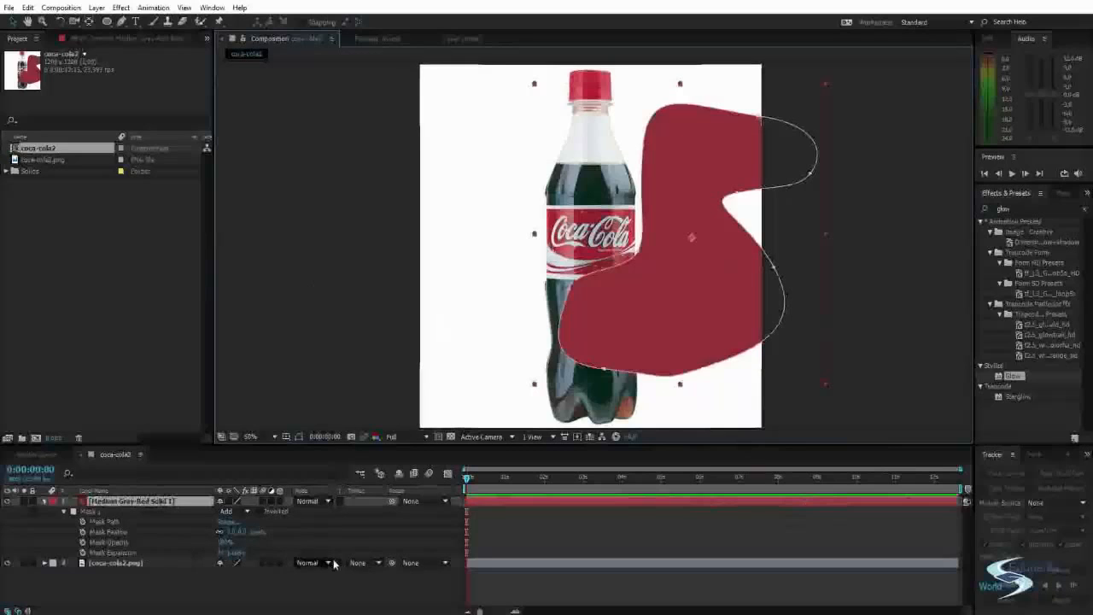
Set the track matte of the coca-cola2.png layer to Alpha Matte, using the red solid above it
click(359, 563)
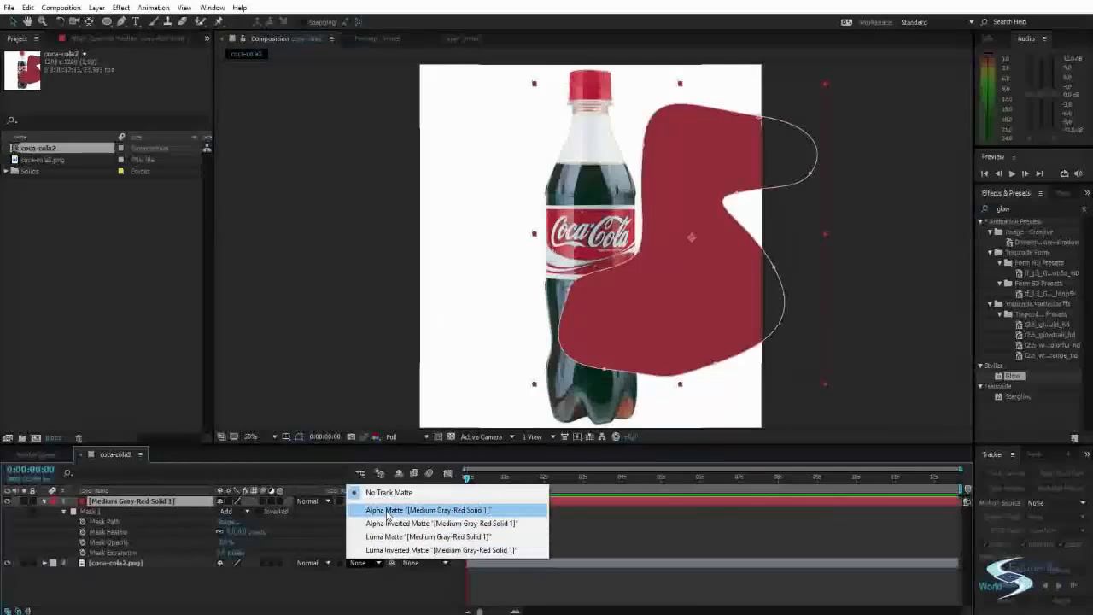
click(387, 511)
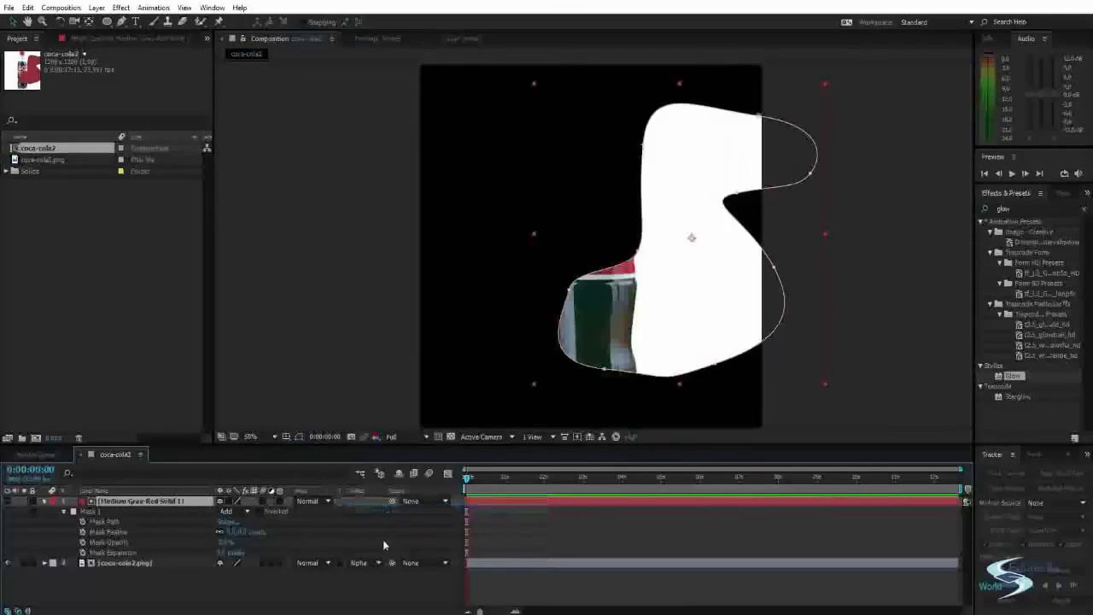
click(635, 365)
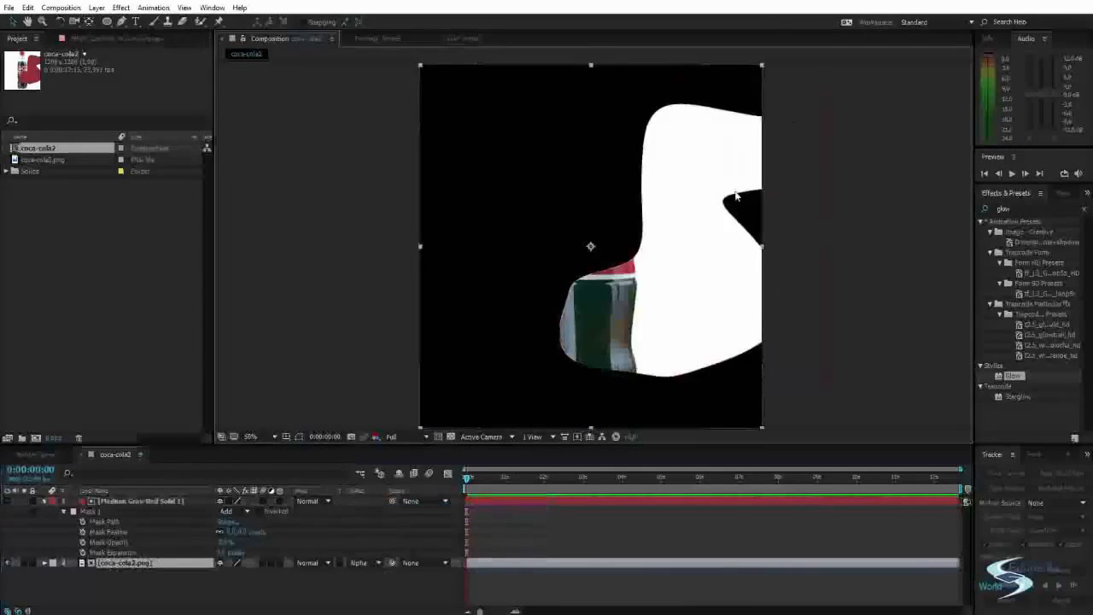
Keep the bottle layer on Alpha Matte and move the red solid matte up and left over the bottle
click(361, 565)
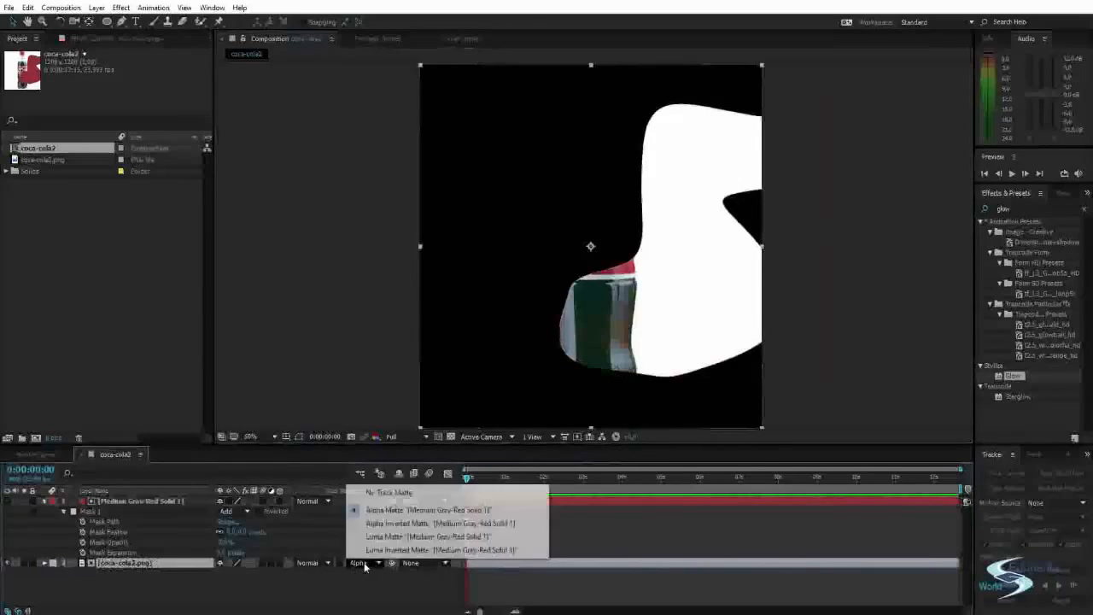
click(245, 590)
click(123, 501)
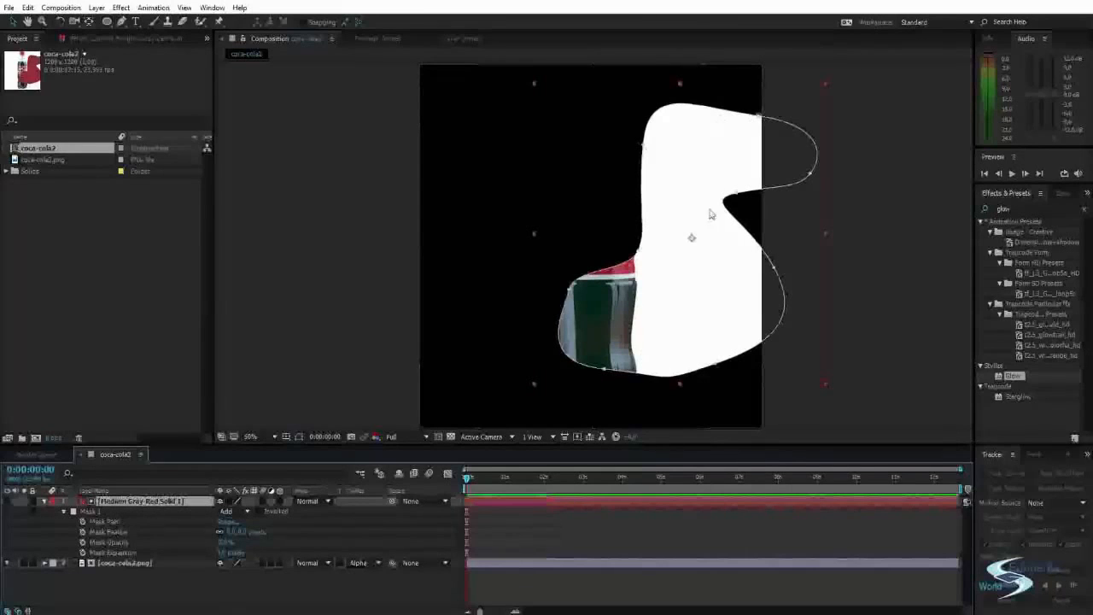
click(362, 564)
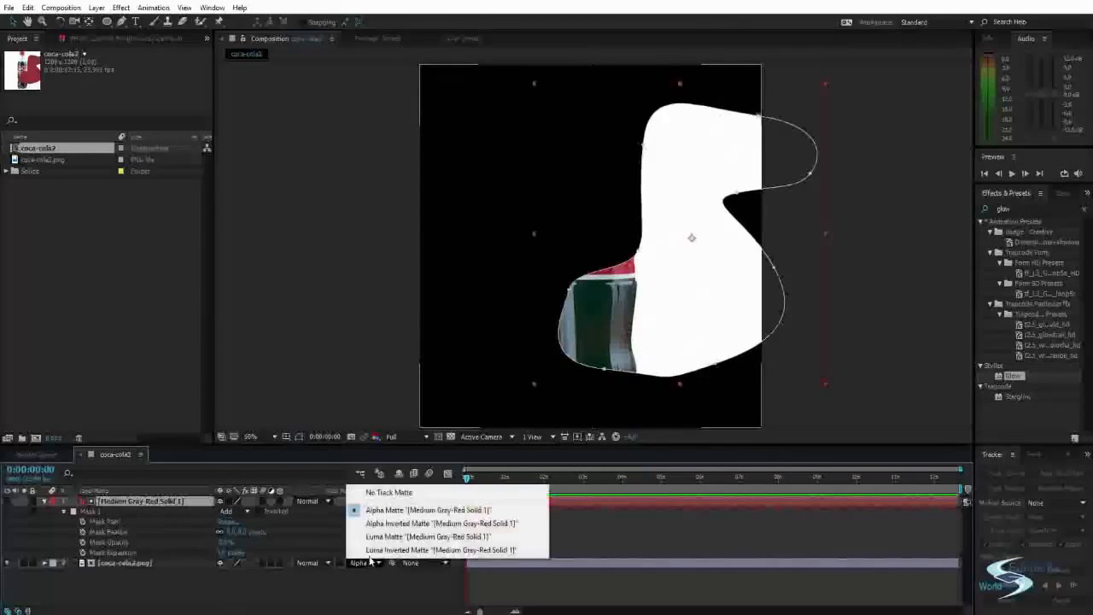
click(393, 511)
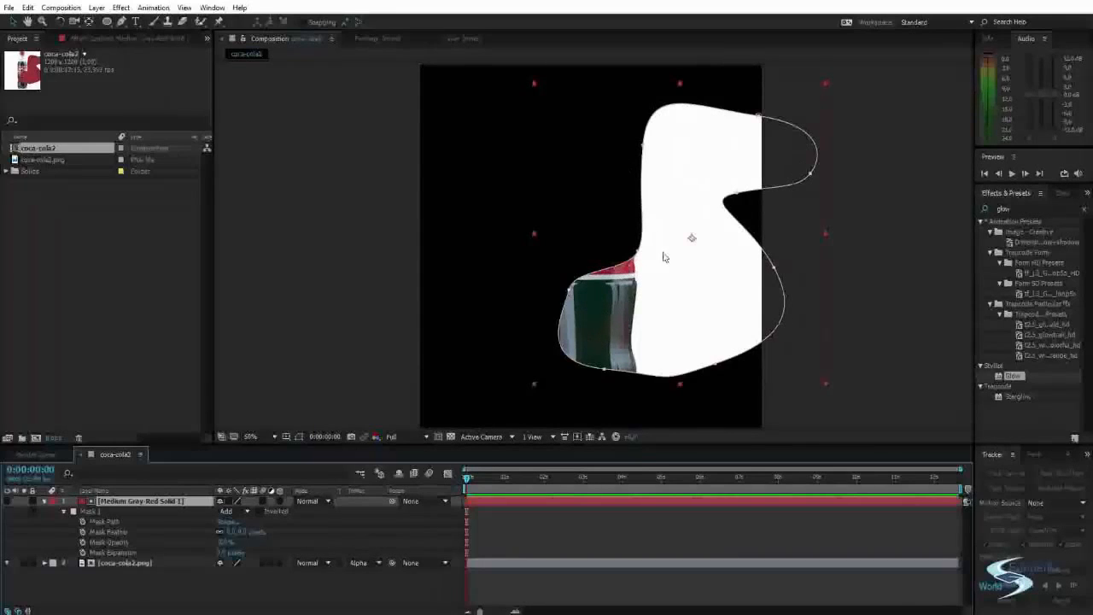
drag(685, 225, 615, 166)
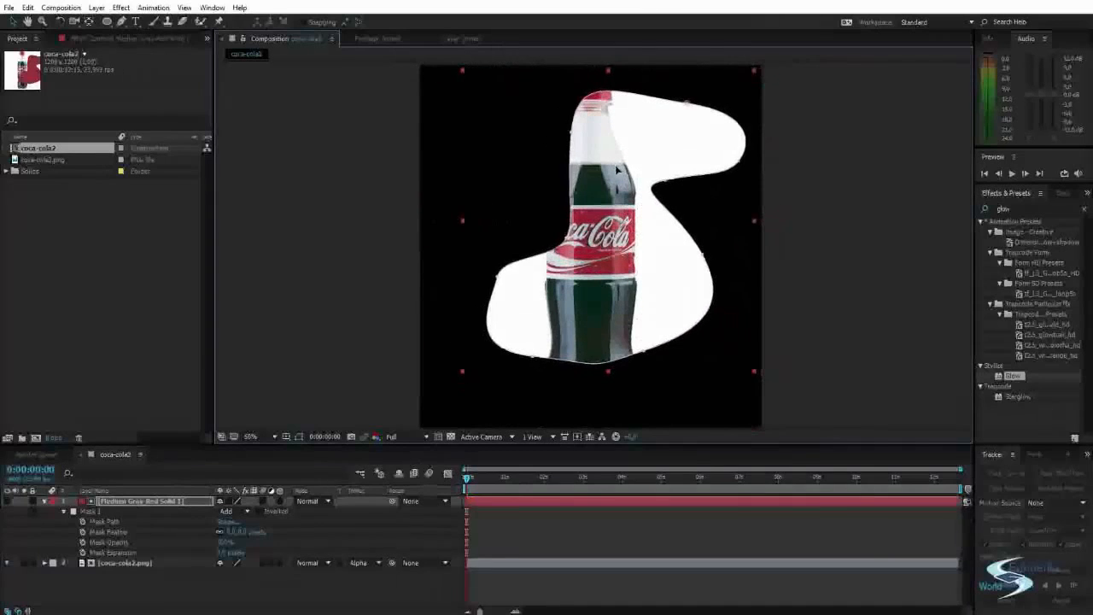
Switch the coca-cola2.png layer to Alpha Inverted Matte and reposition the red solid's masked shape over the bottle
click(376, 563)
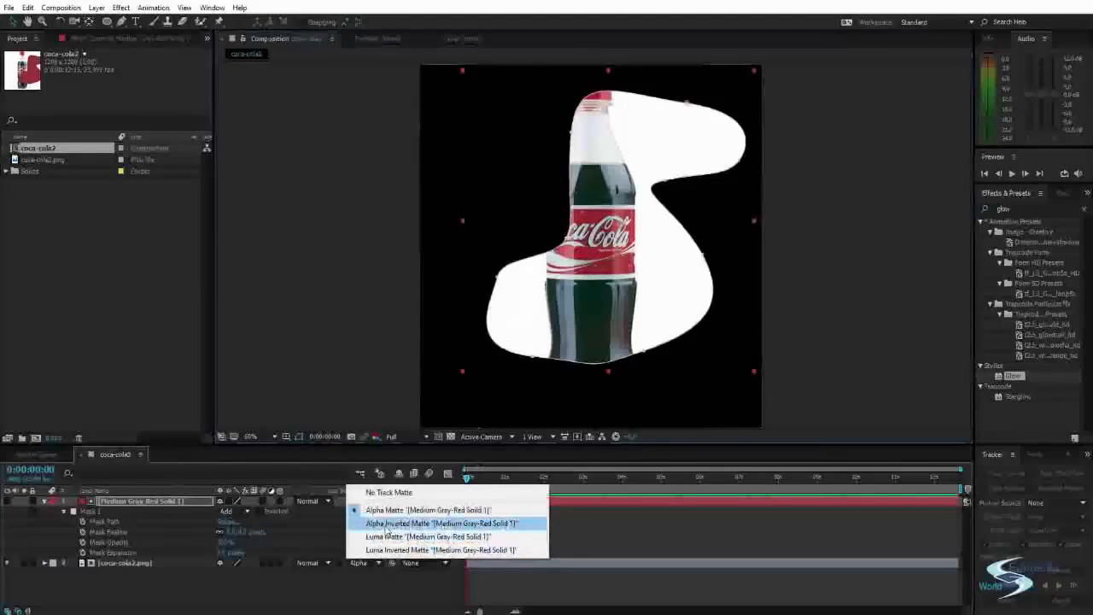
click(386, 529)
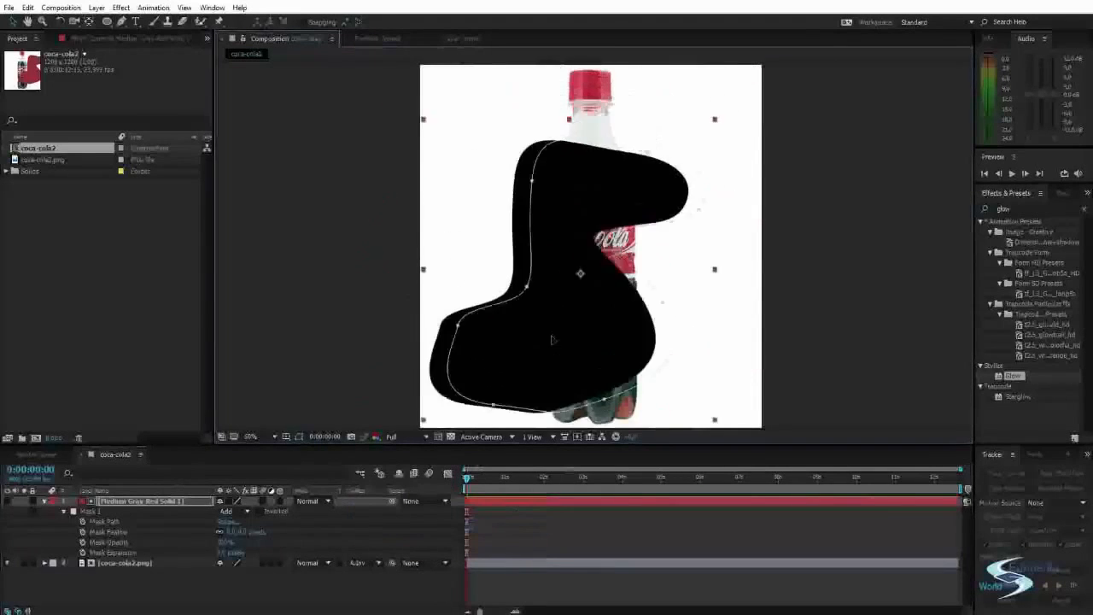
drag(553, 340, 578, 325)
mouse_move(565, 159)
mouse_down()
mouse_move(584, 188)
mouse_move(570, 165)
mouse_move(553, 164)
mouse_move(561, 174)
mouse_up()
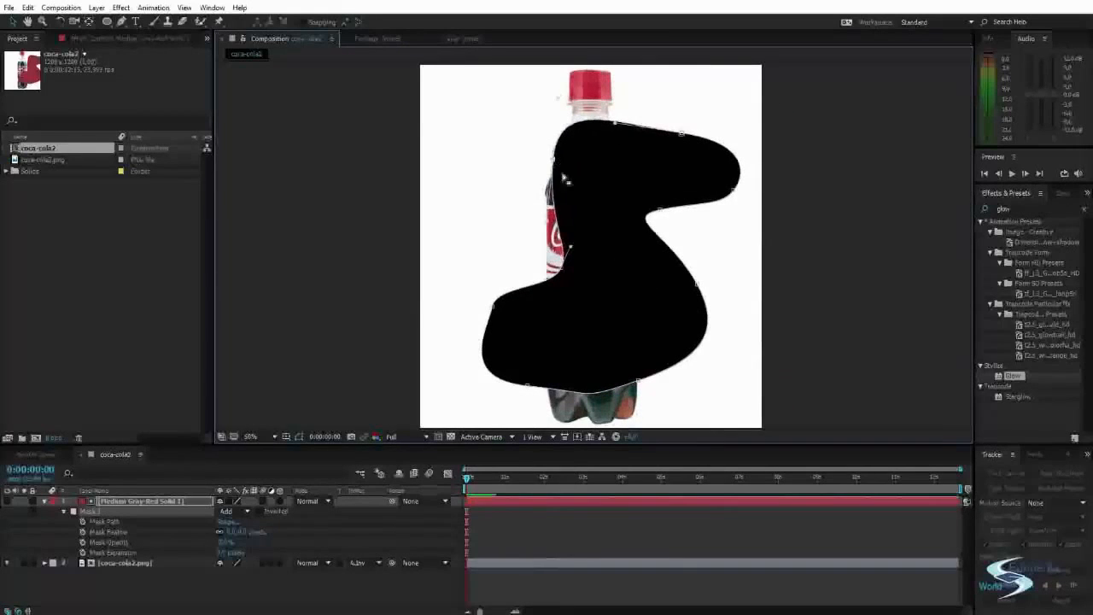
double_click(627, 154)
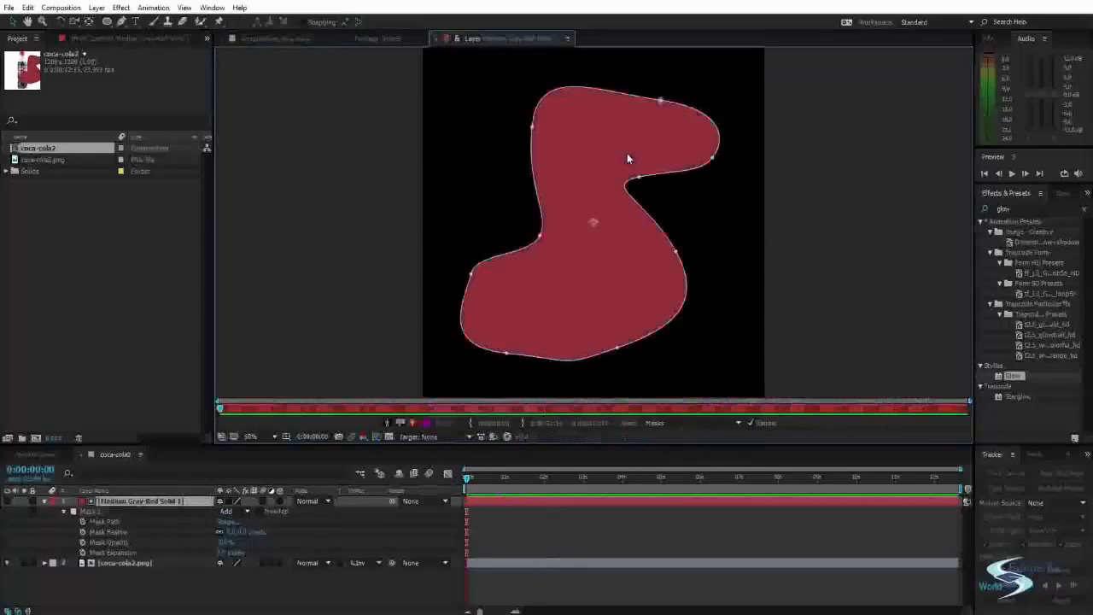
click(437, 38)
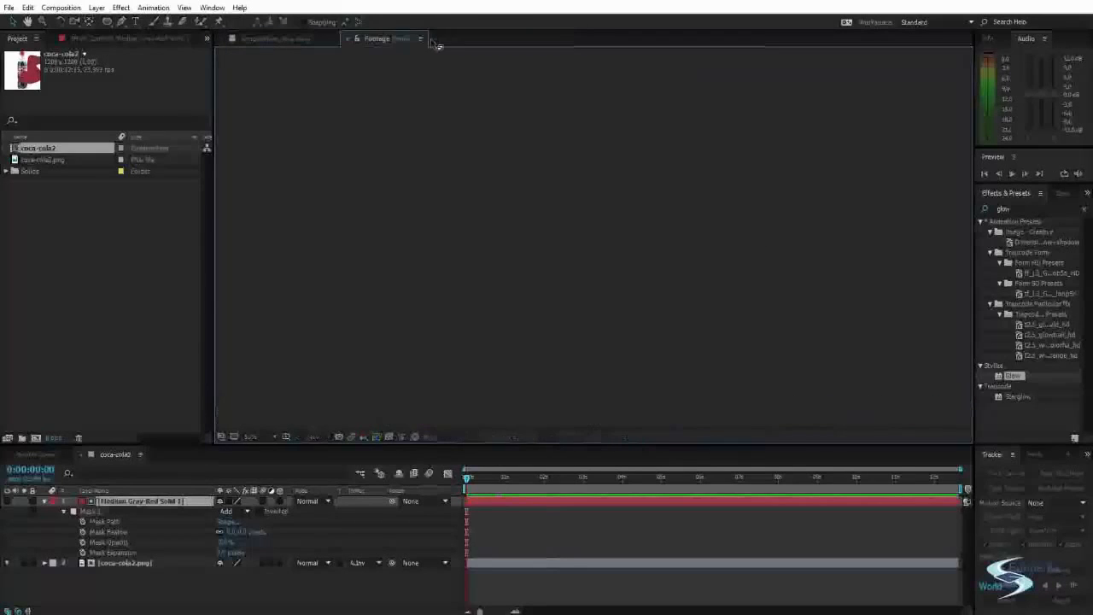
click(277, 37)
click(825, 196)
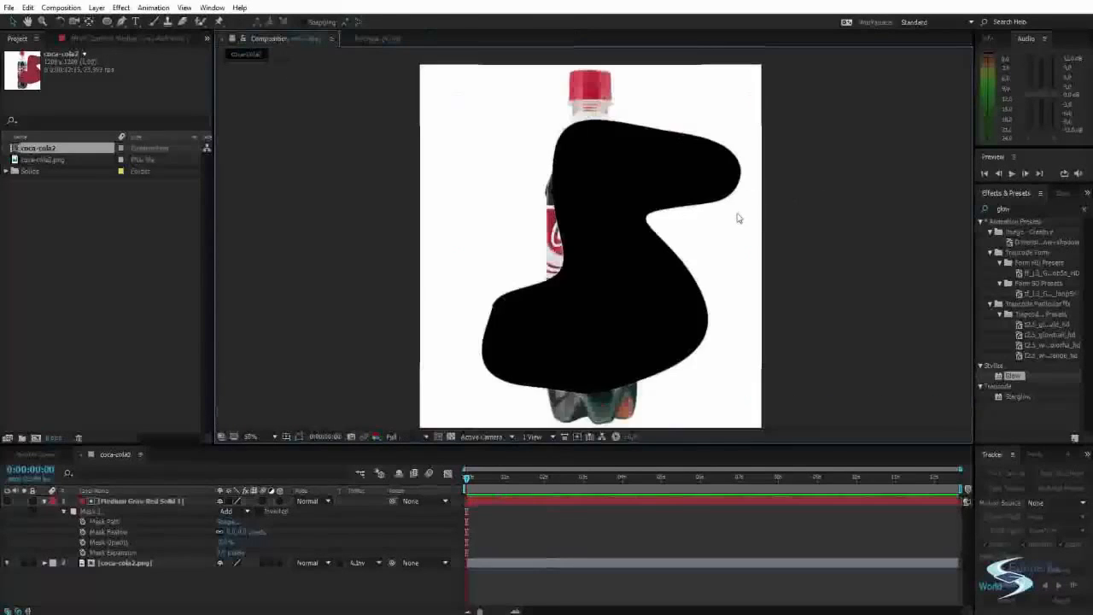
Create a new solid layer with a medium blue color
key(ctrl+shift+y)
click(478, 341)
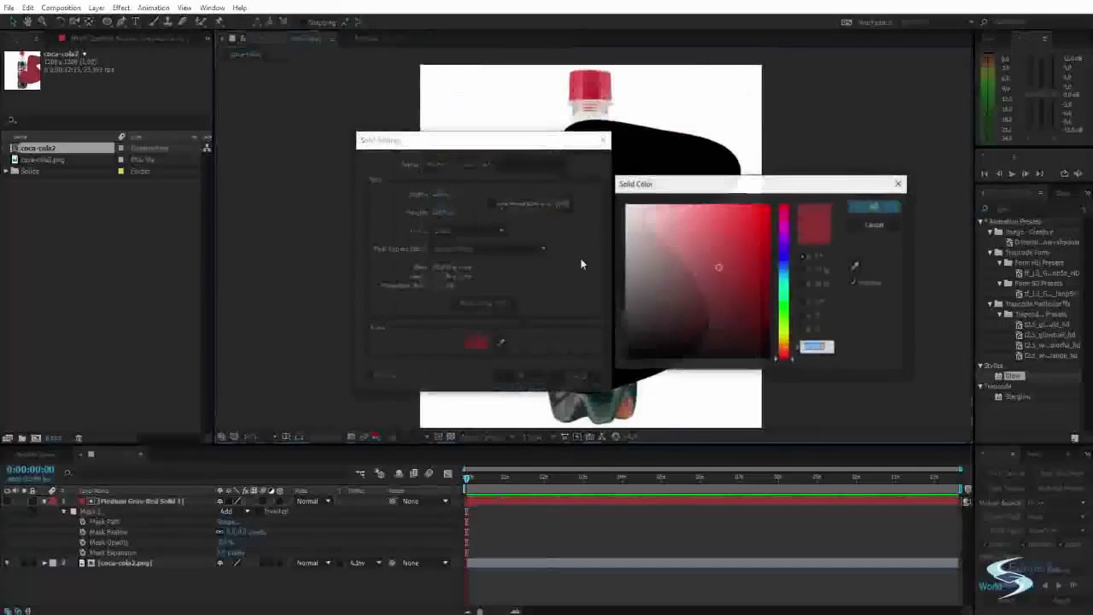
click(782, 256)
click(868, 208)
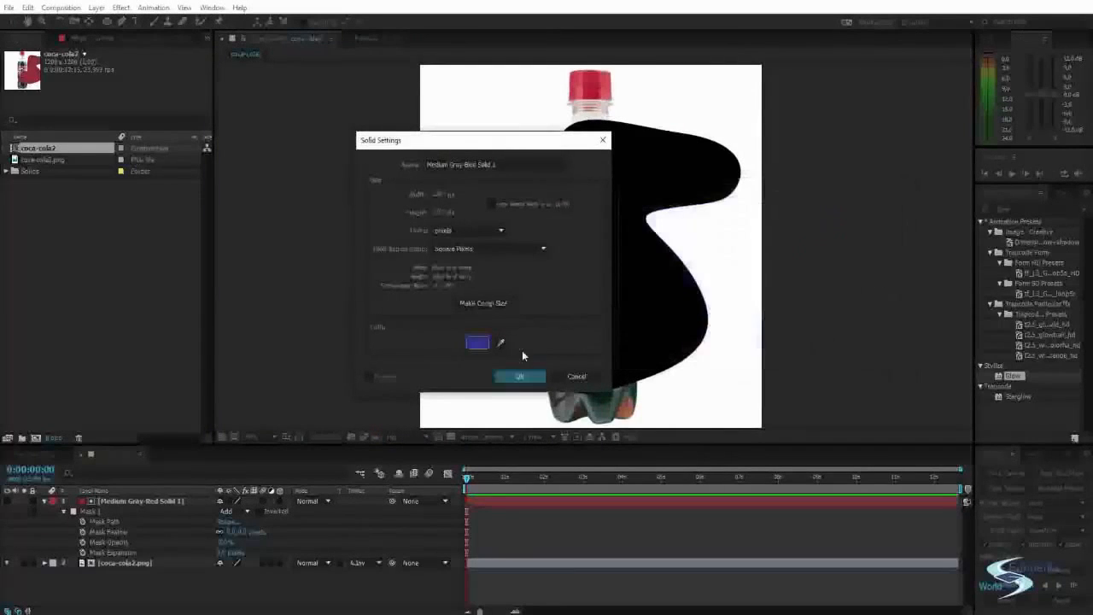
click(519, 375)
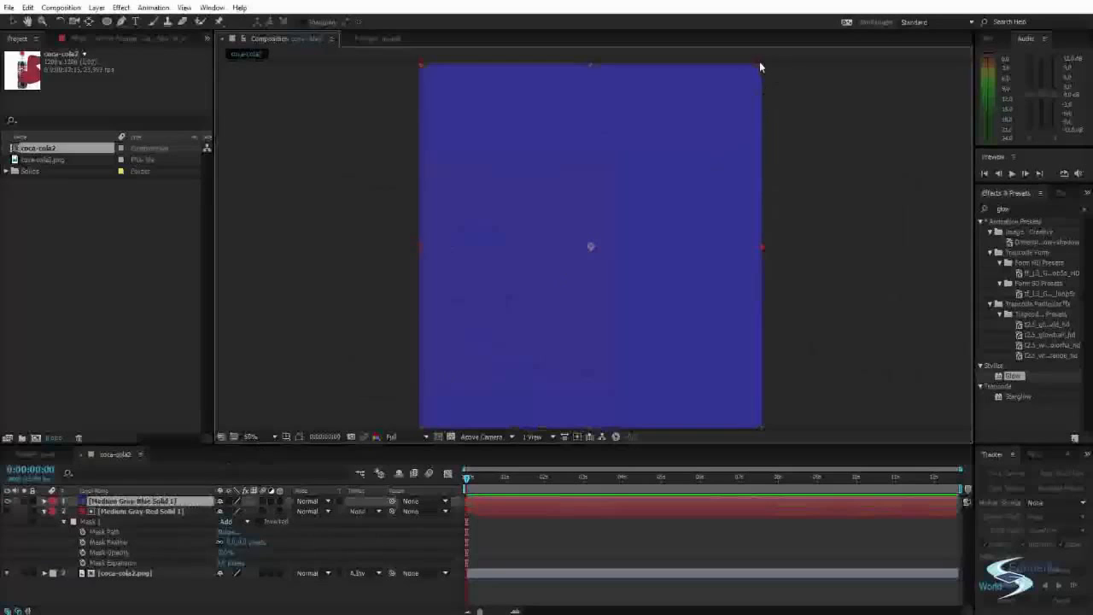
Scale the blue solid down to a wide rectangle and place it beneath the coca-cola2.png layer
drag(759, 65, 732, 190)
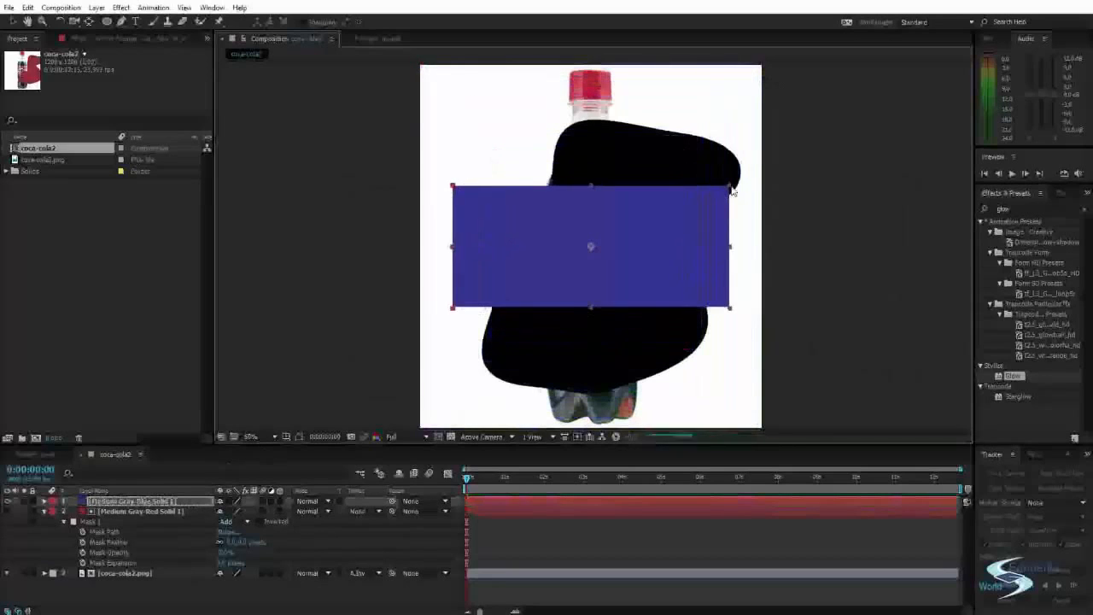
drag(136, 501, 110, 577)
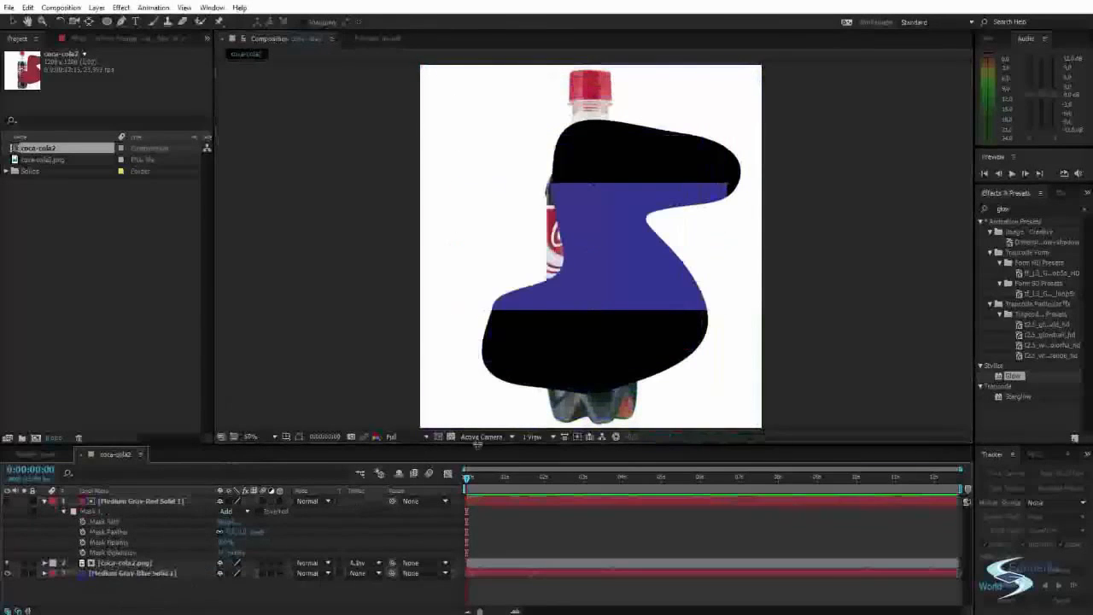
Move the blue solid down and right behind the cut-out area of the bottle image
click(128, 564)
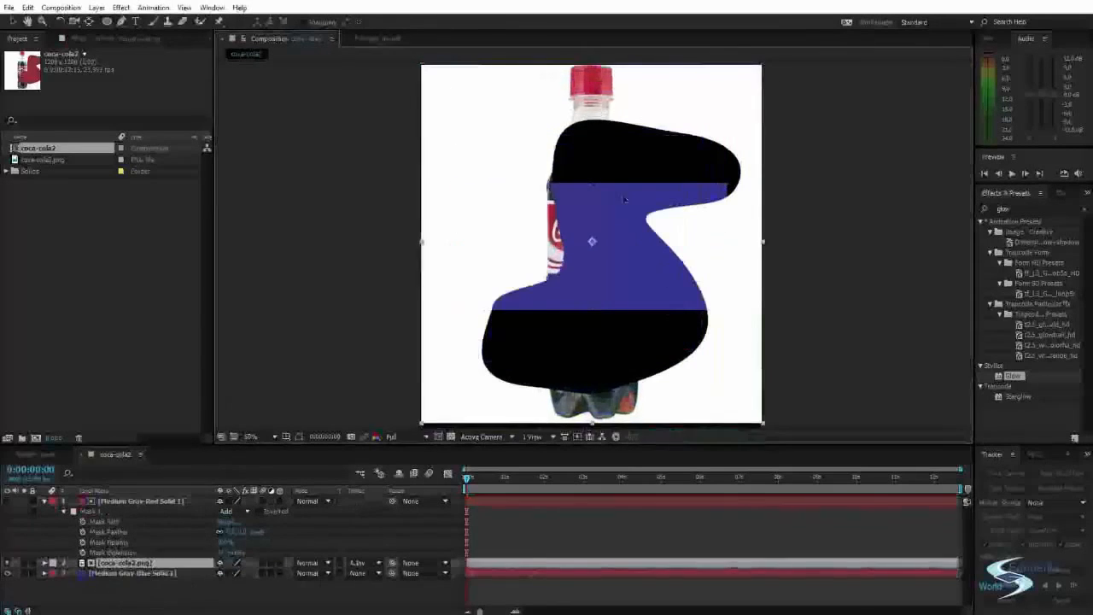
click(134, 573)
drag(624, 217, 671, 277)
click(851, 254)
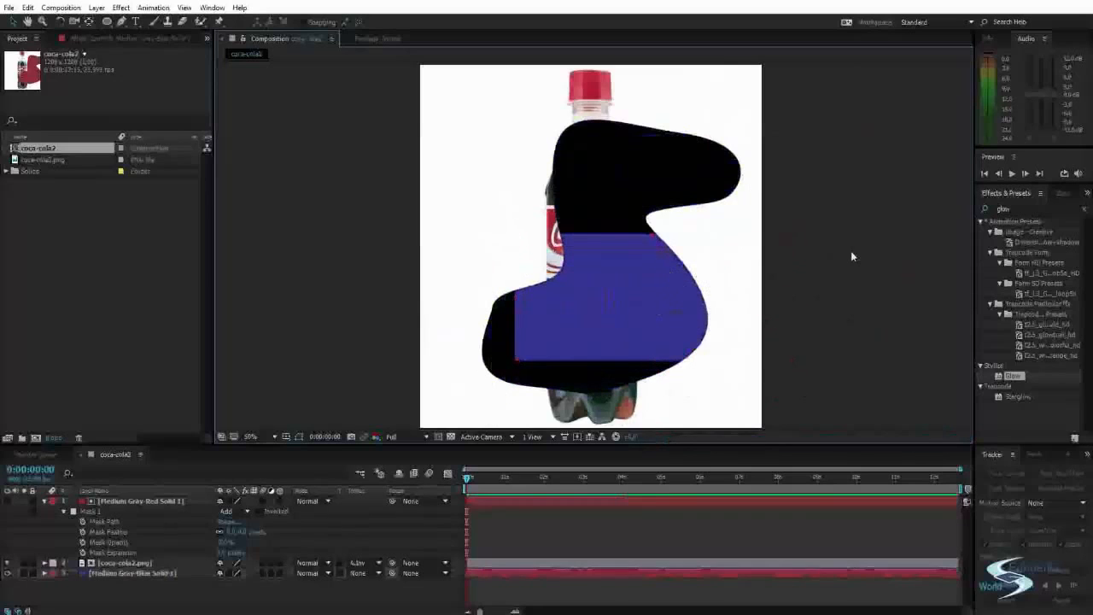
Hide the blue solid layer and clear the layer selection
click(597, 296)
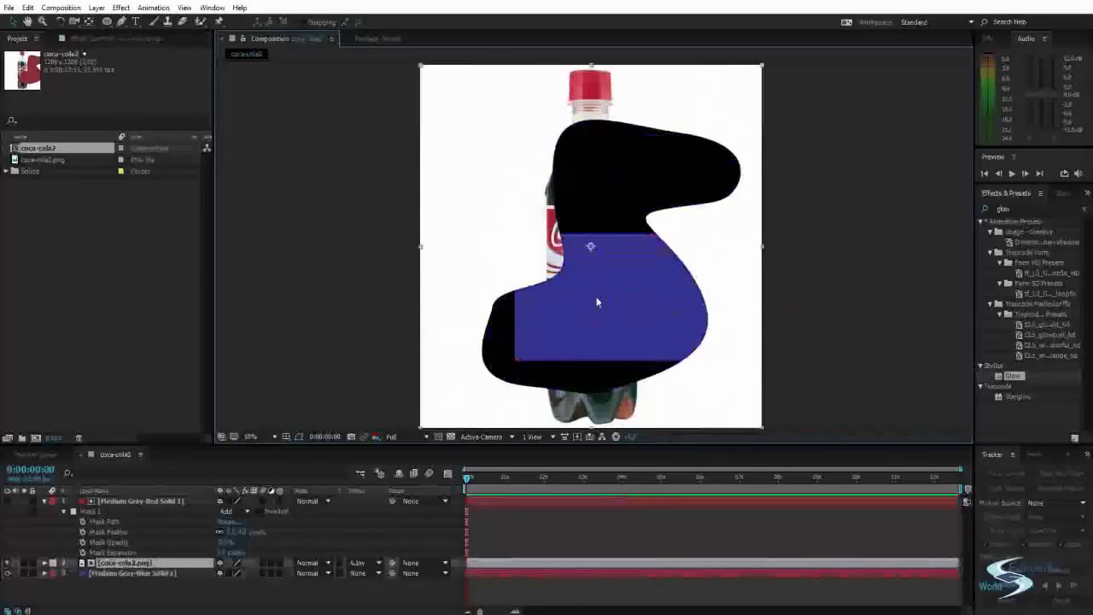
click(9, 574)
click(64, 597)
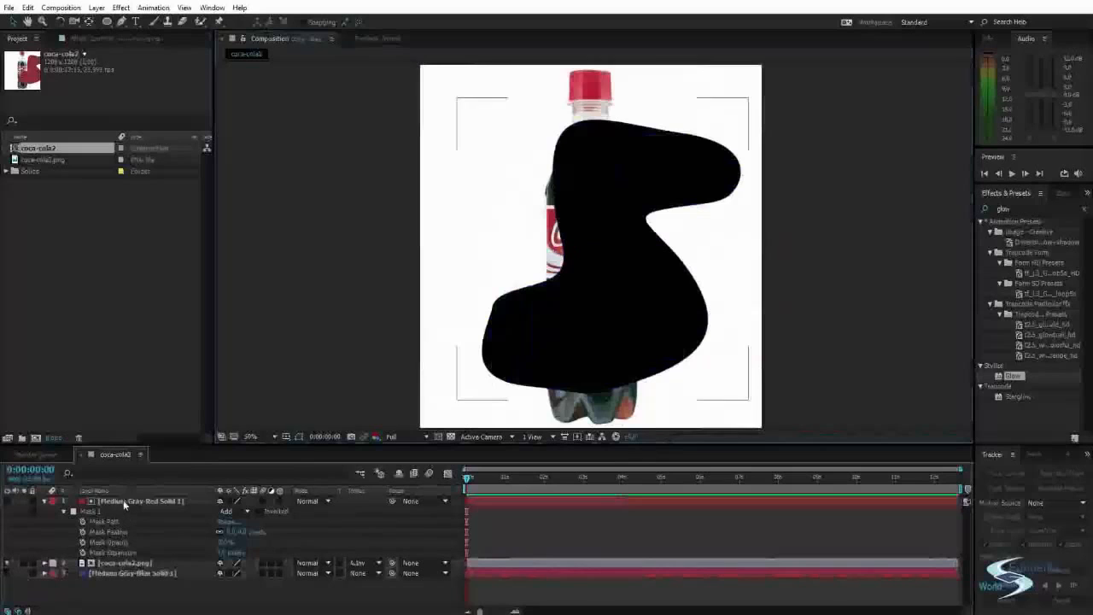
Switch the coca-cola2.png track matte to Luma Matte, try Luma Inverted Matte, and return to Luma Matte
click(123, 500)
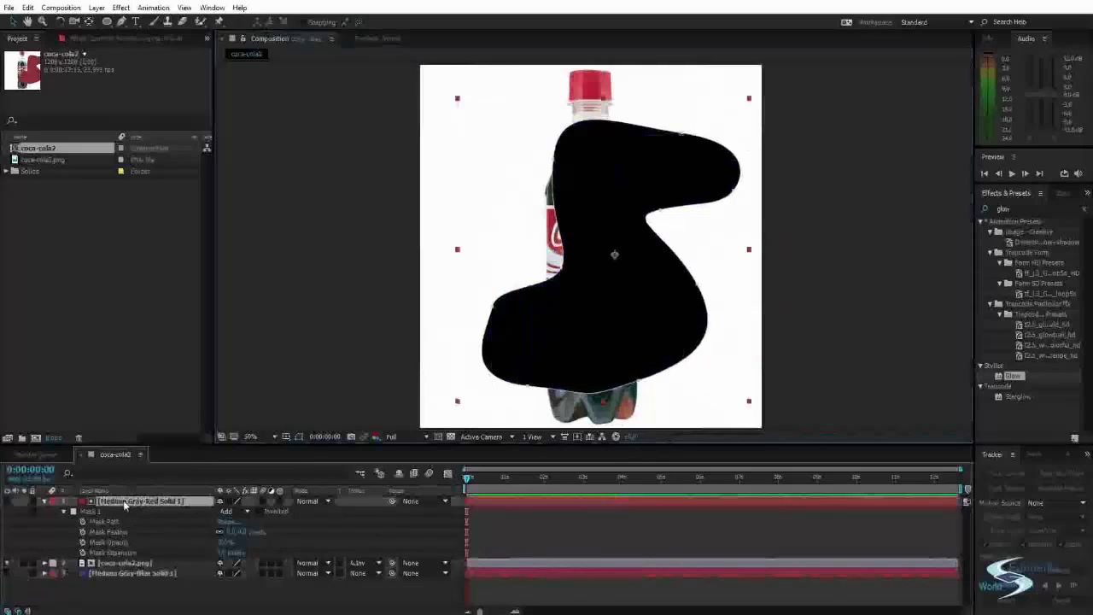
click(363, 564)
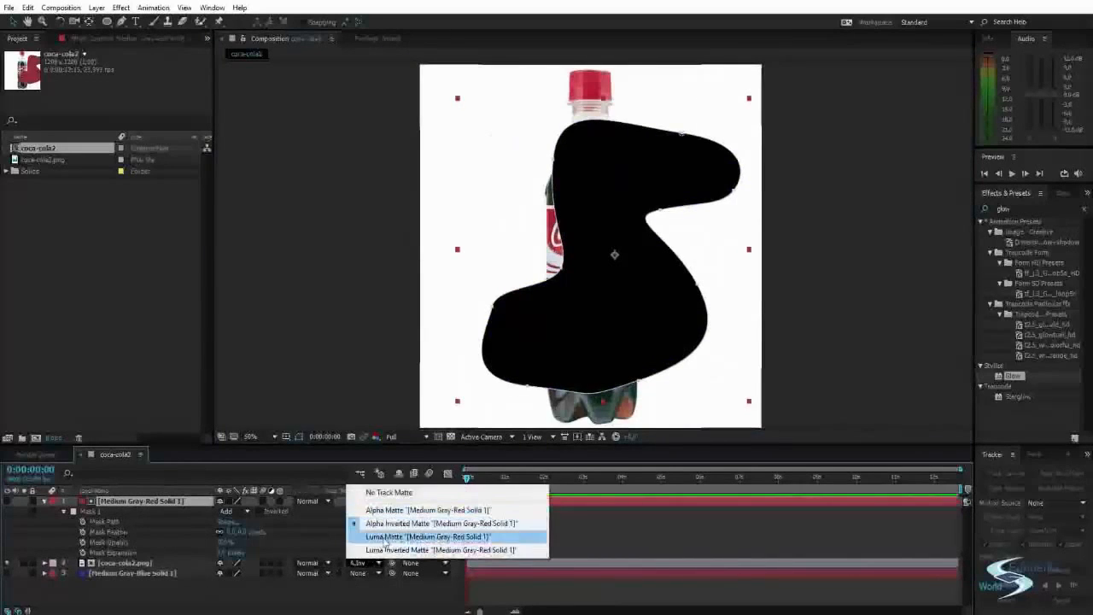
click(381, 537)
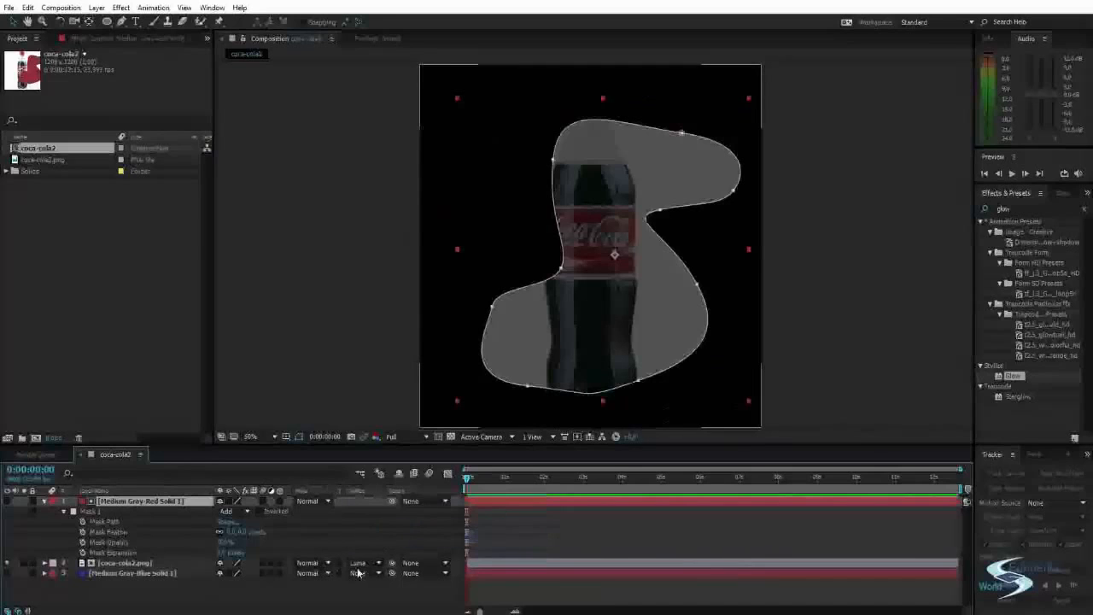
click(359, 564)
click(364, 551)
click(363, 564)
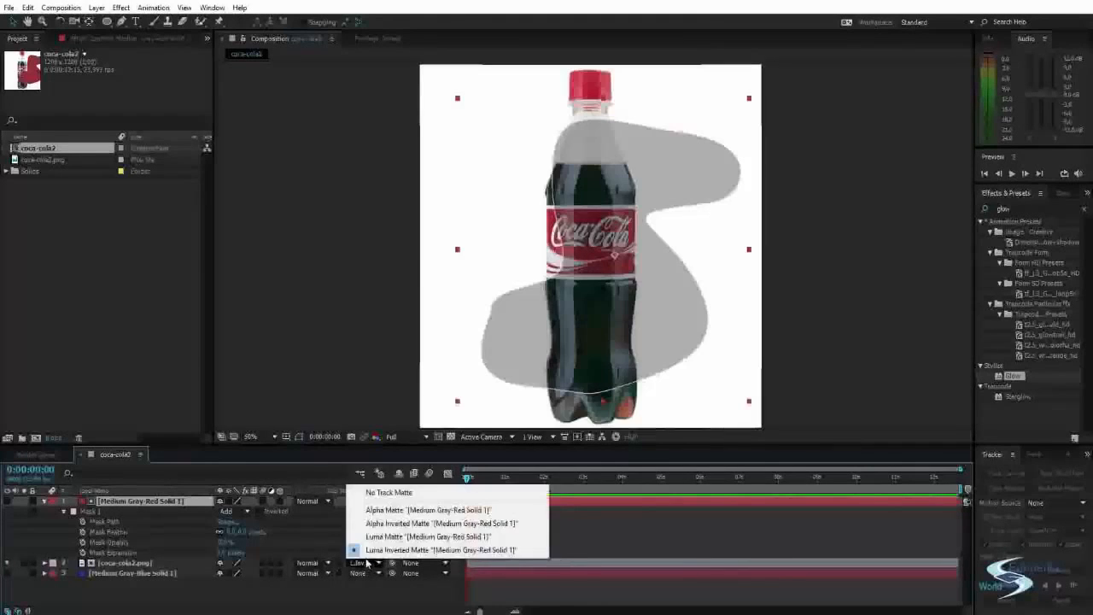
click(371, 540)
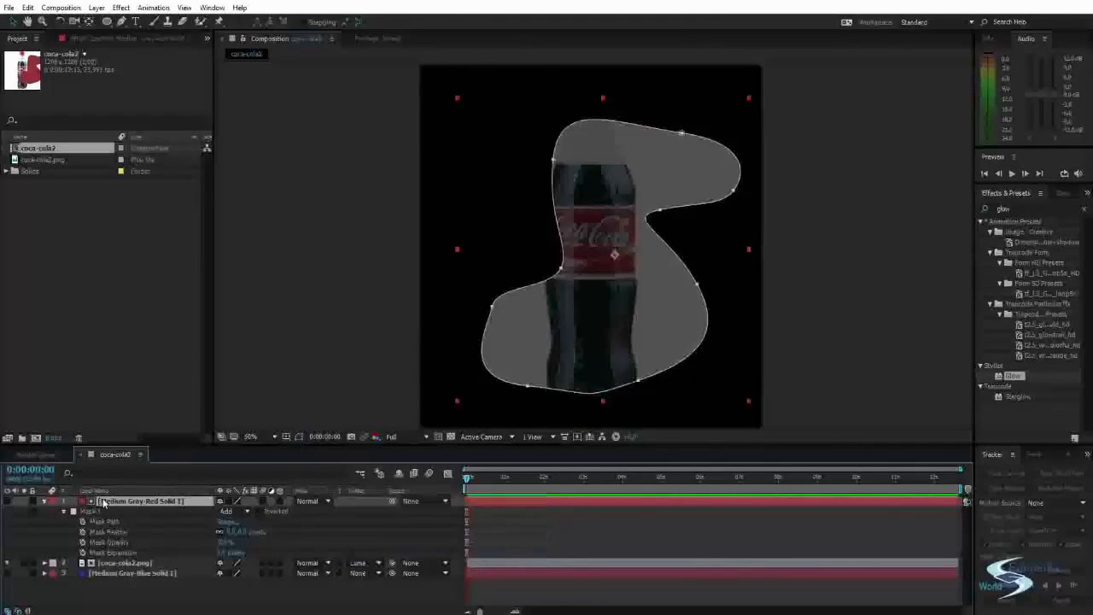
Replace the masked red solid with a new black solid carrying the Gradient Ramp effect
key(Delete)
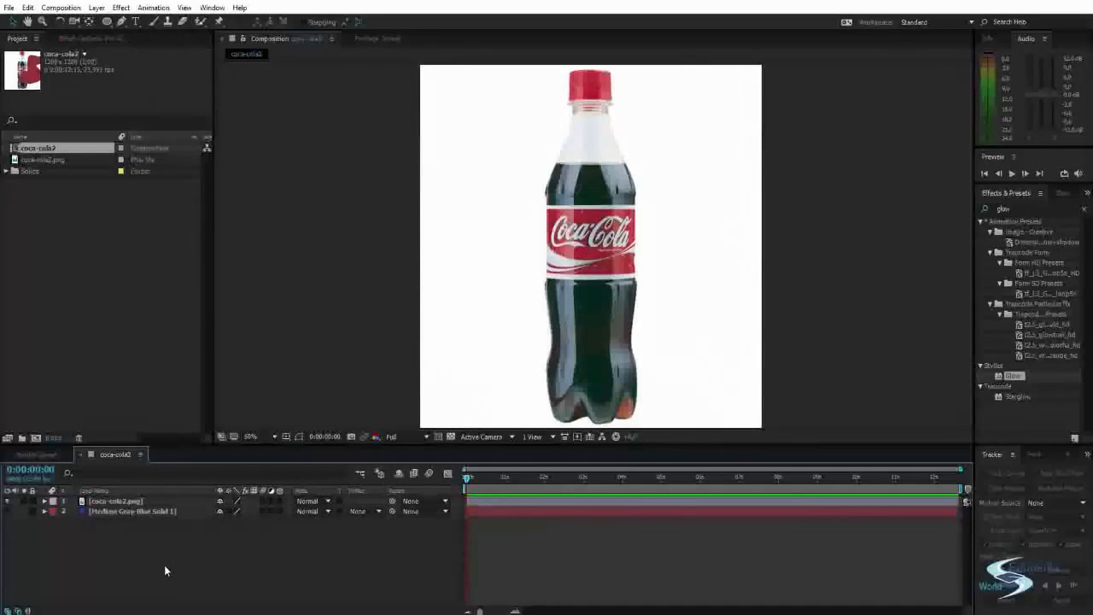
key(ctrl+y)
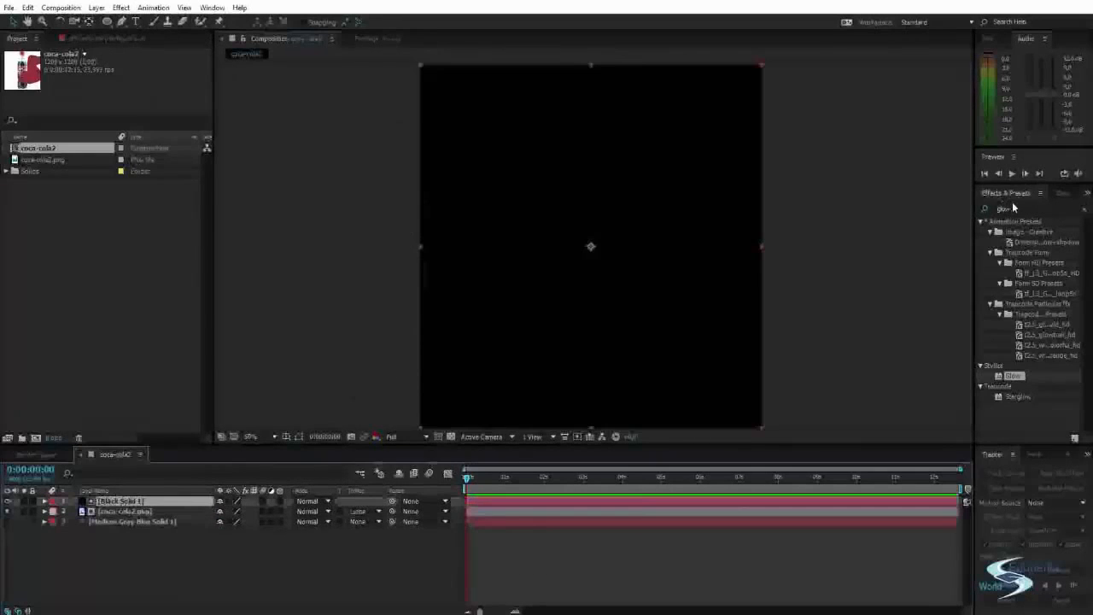
click(1012, 207)
text(ramp)
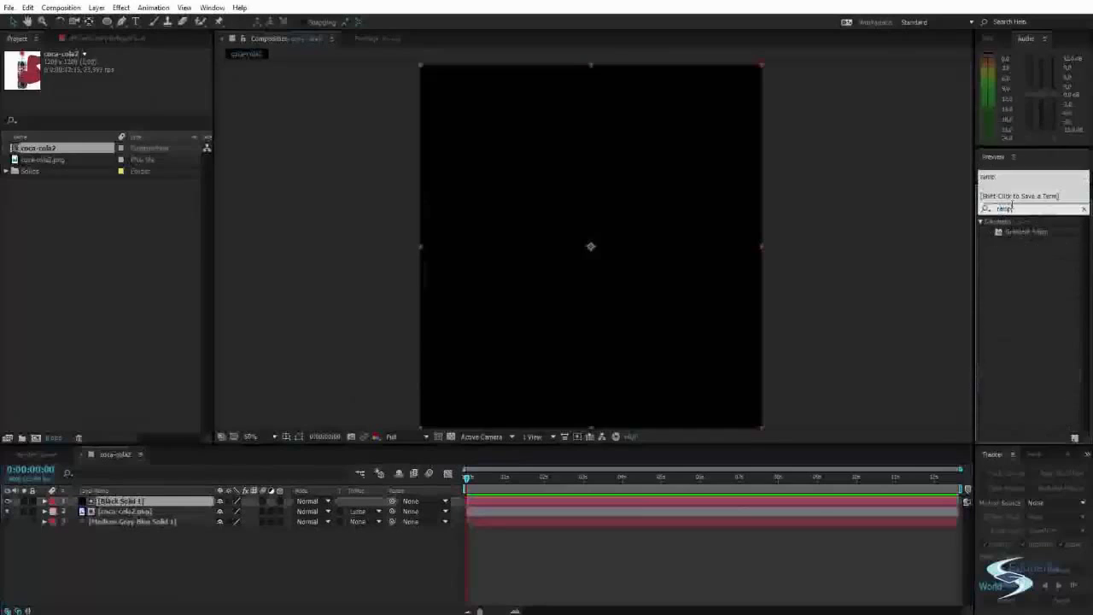
double_click(1025, 232)
click(959, 246)
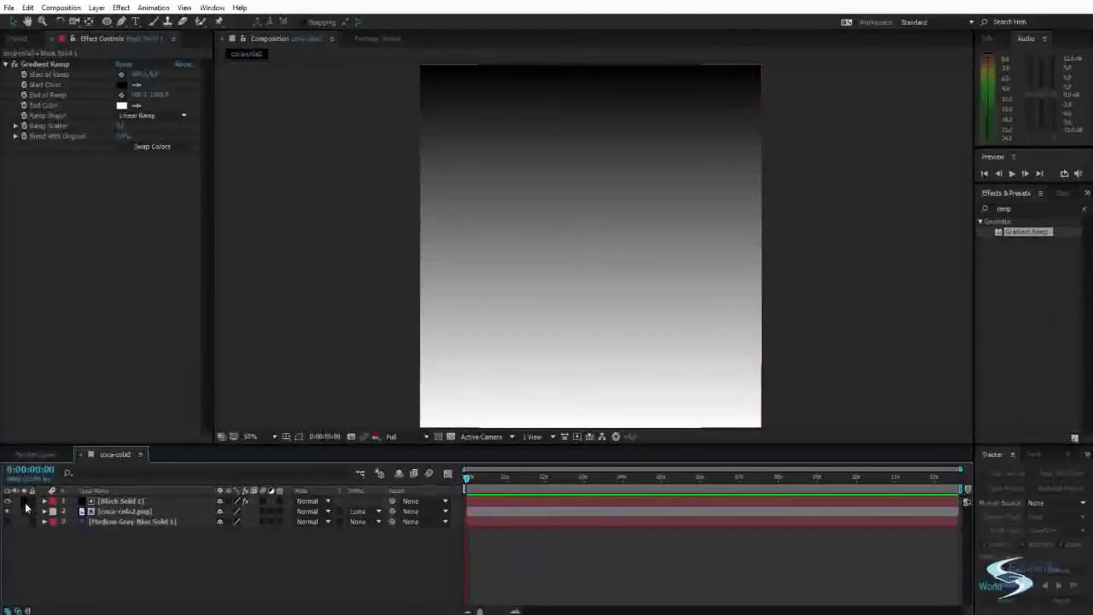
Rotate the black gradient solid clockwise by about 24 degrees and deselect it
click(575, 225)
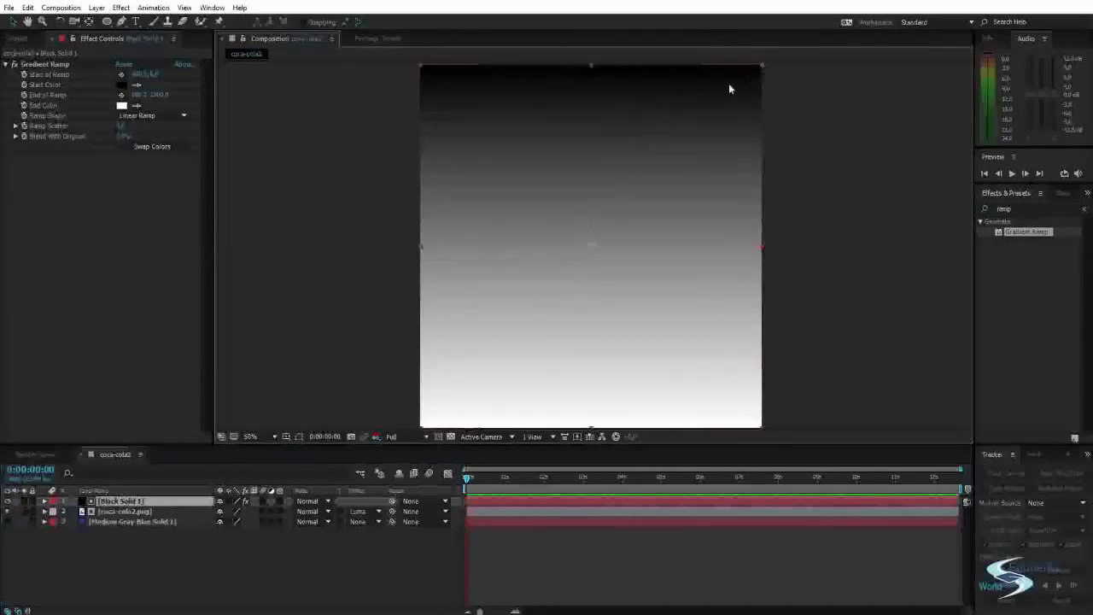
key(w)
drag(708, 116, 727, 184)
key(v)
click(826, 237)
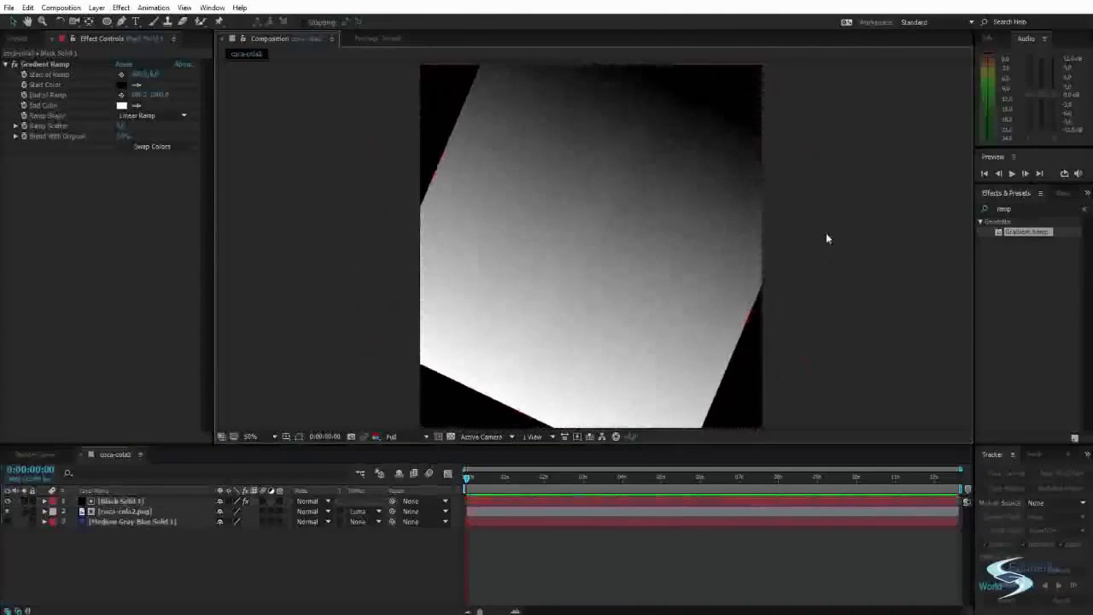
Bring the Gradient Ramp's start and end points closer together vertically for a sharper black-to-white transition
click(673, 193)
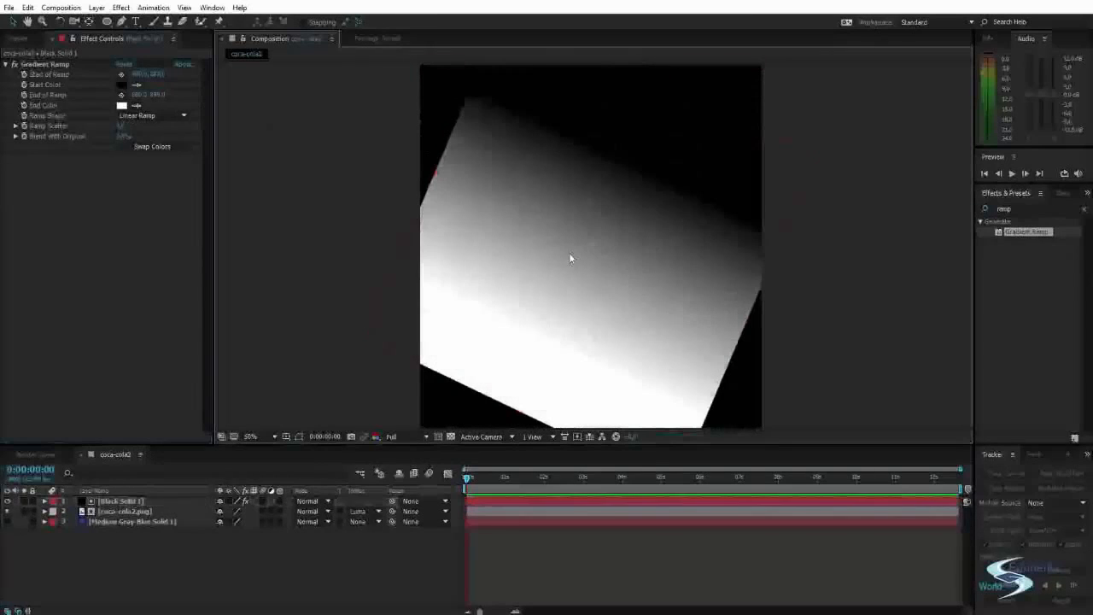
click(570, 254)
click(254, 369)
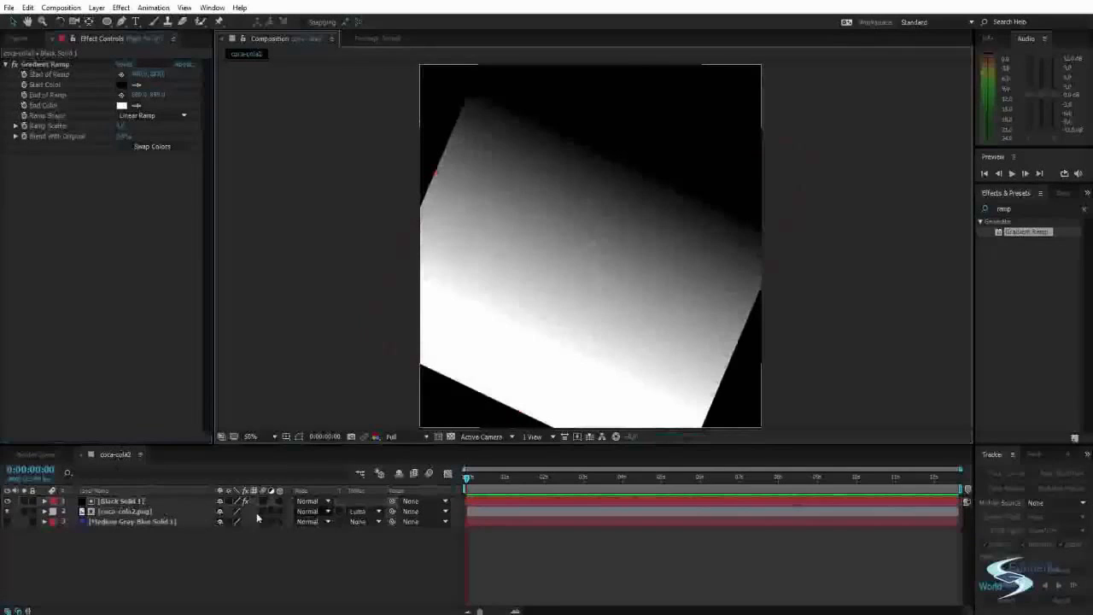
Keep coca-cola2.png on Luma Matte and hide the black gradient solid so the matte drives the bottle
click(363, 511)
click(373, 569)
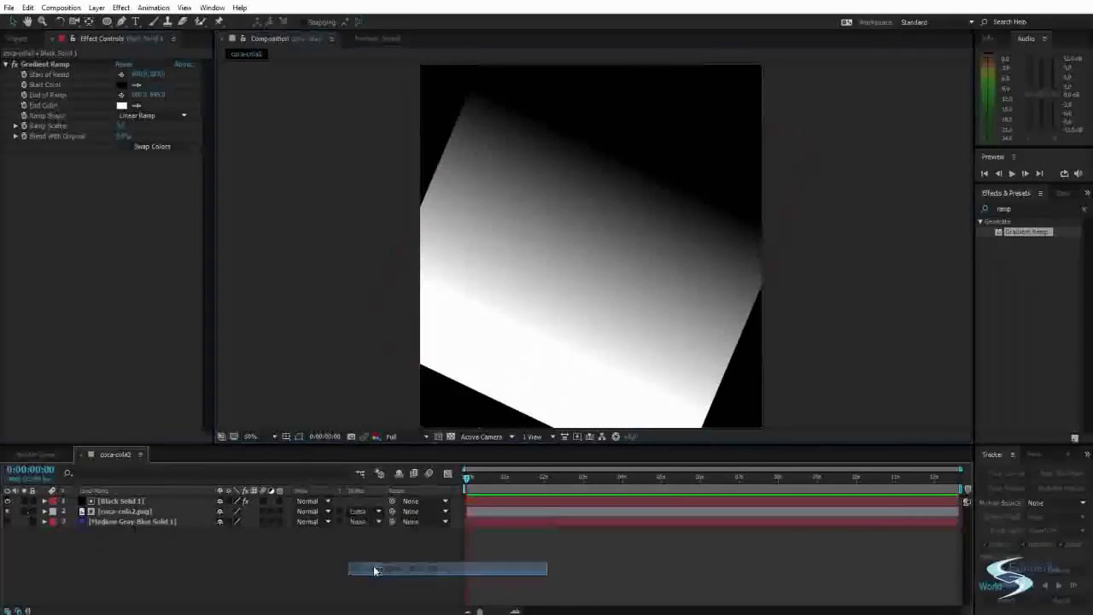
click(8, 503)
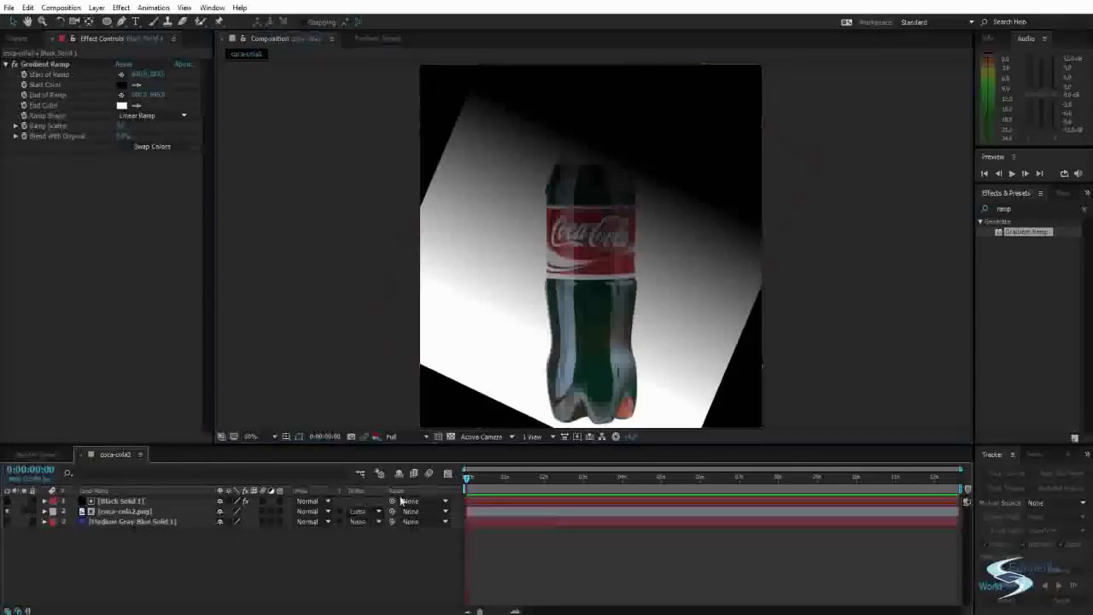
drag(535, 327, 512, 311)
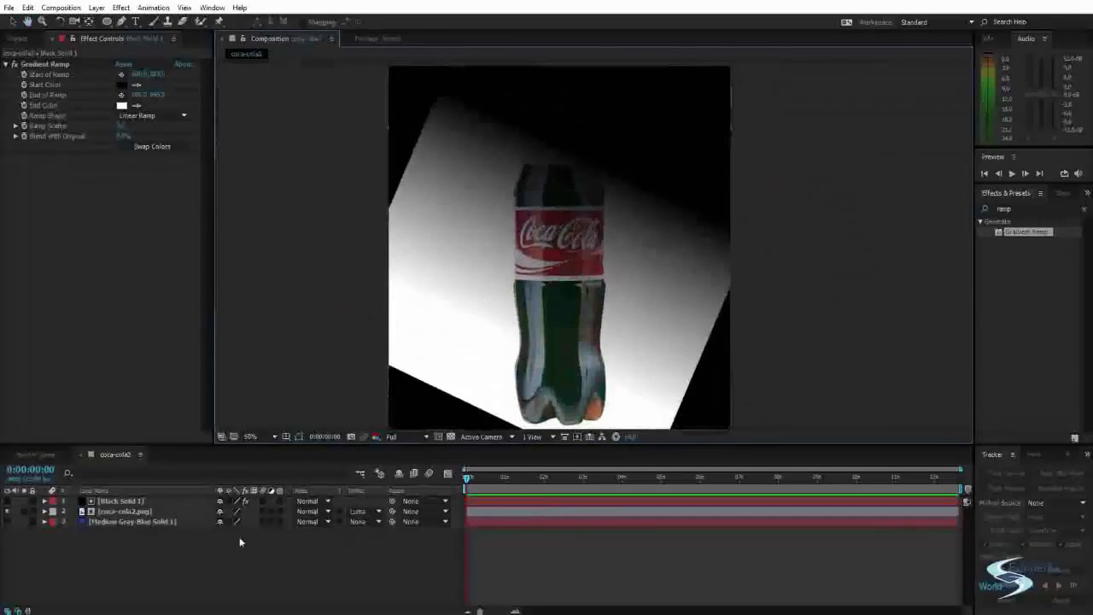
Reset the black solid's rotation to 0 degrees
click(478, 119)
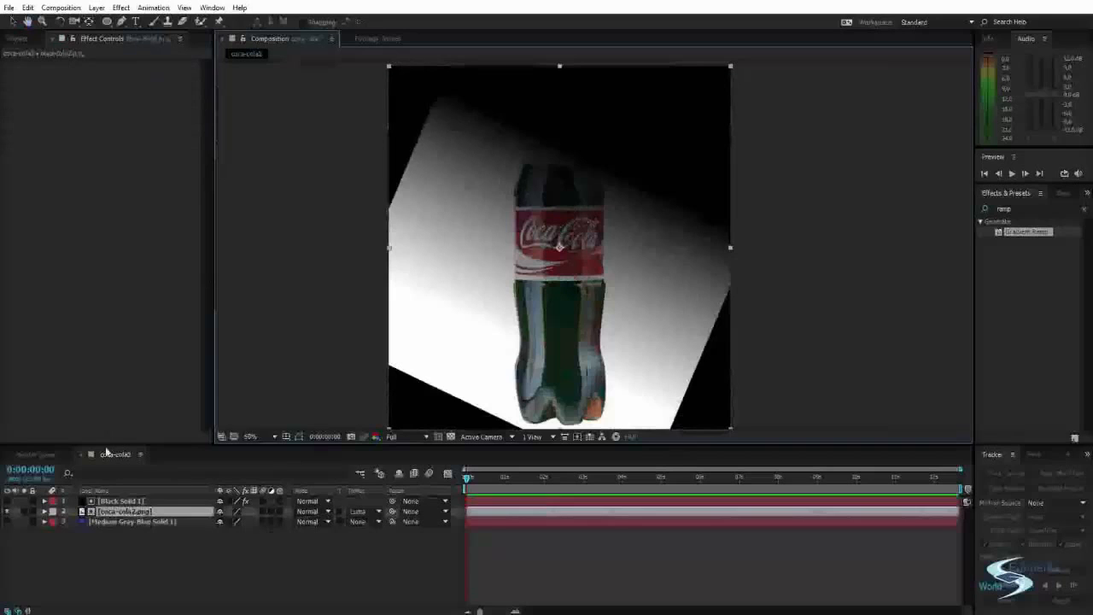
click(107, 502)
key(r)
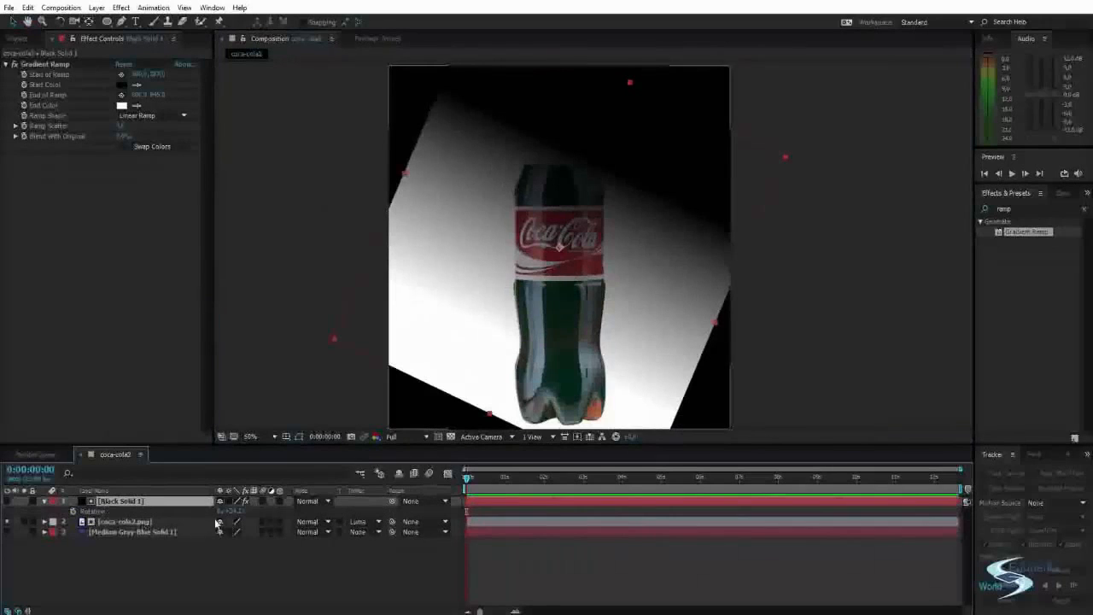
click(235, 510)
text(0)
key(Return)
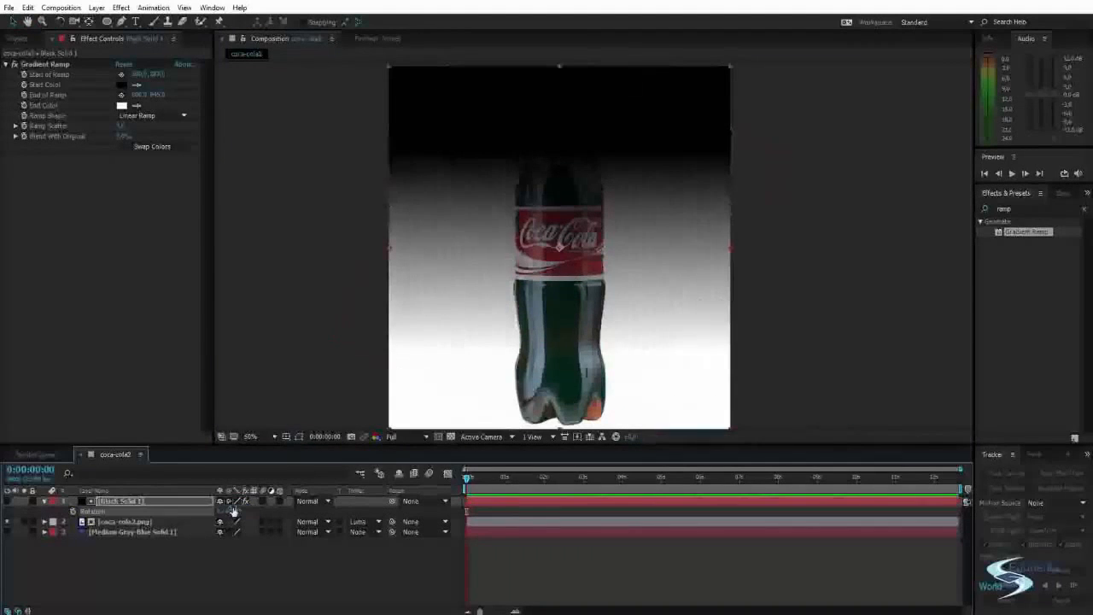
click(248, 553)
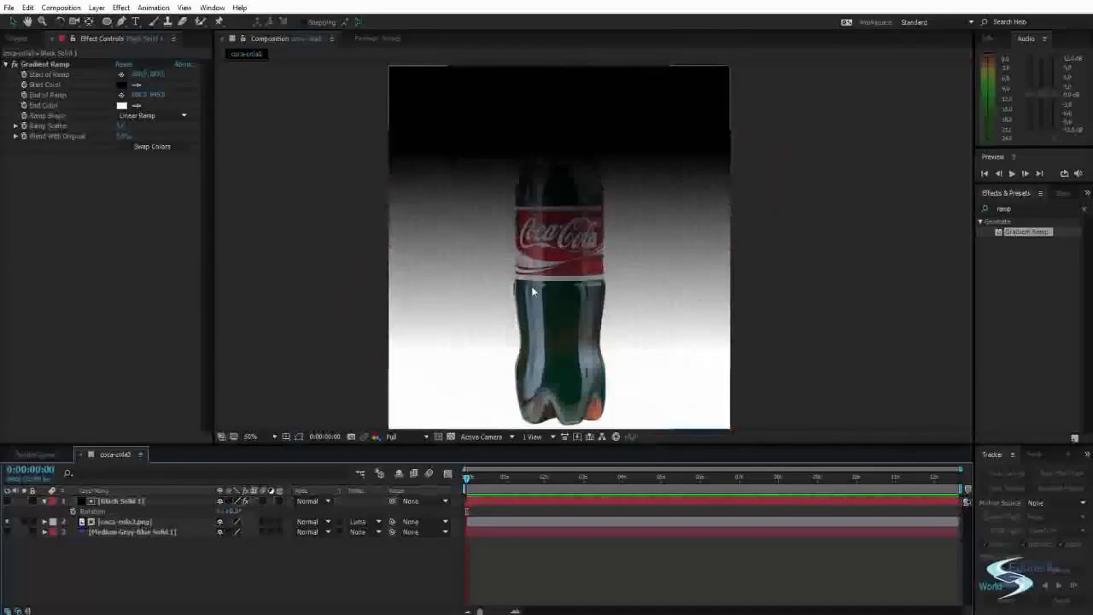
Adjust the black solid's Gradient Ramp by lowering its start point and raising its end point
click(608, 203)
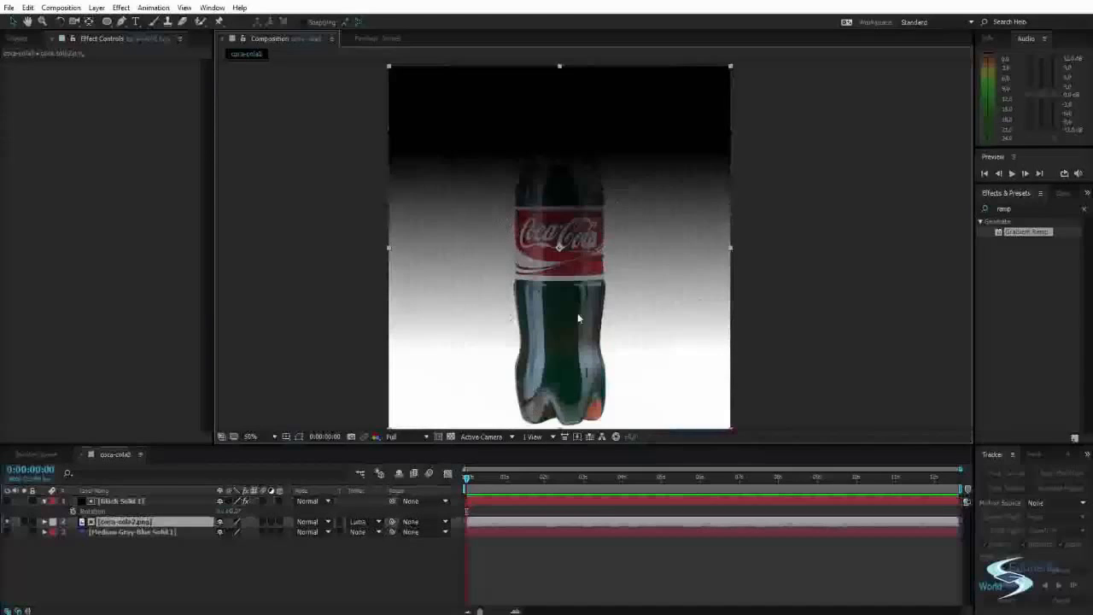
click(128, 501)
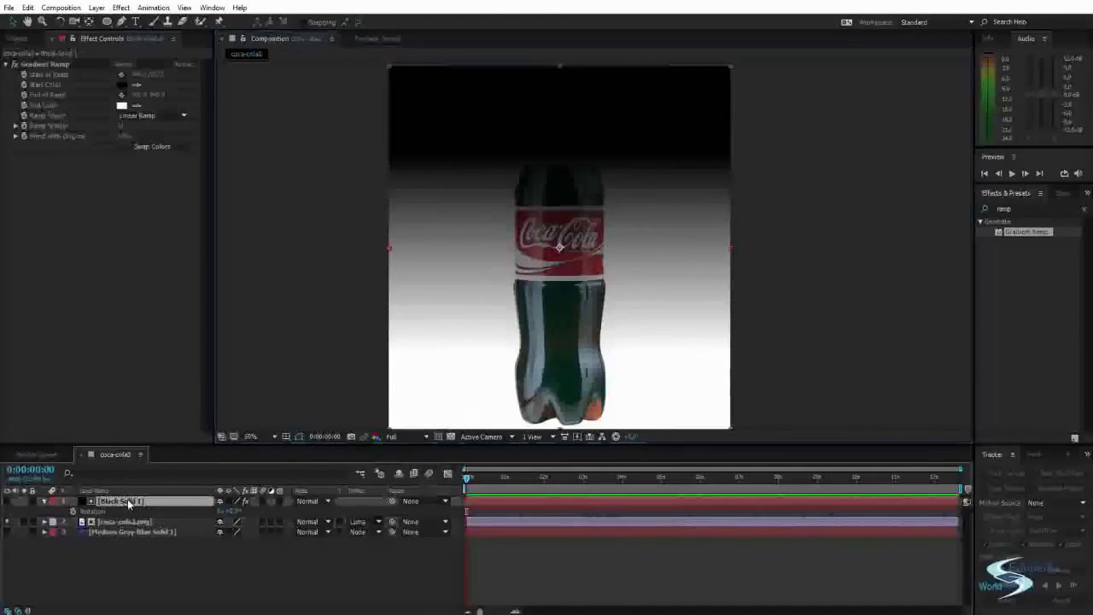
drag(156, 75, 530, 124)
drag(198, 99, 130, 125)
Show the blue solid, then rotate and move it into a diagonal band behind the bottle's upper half
click(8, 531)
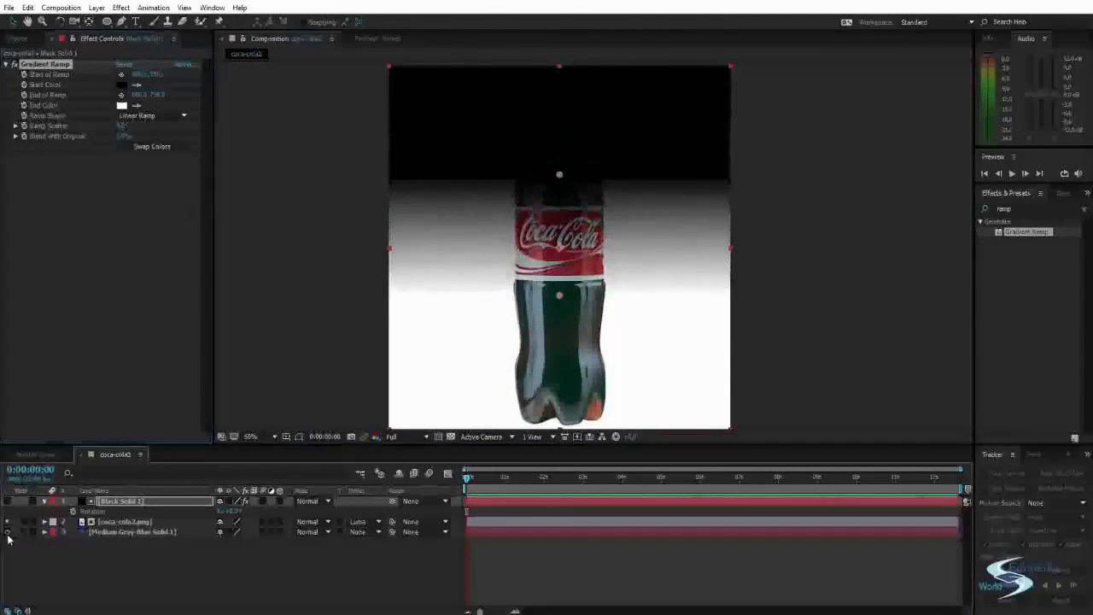
click(107, 531)
drag(756, 235, 699, 169)
key(w)
click(741, 244)
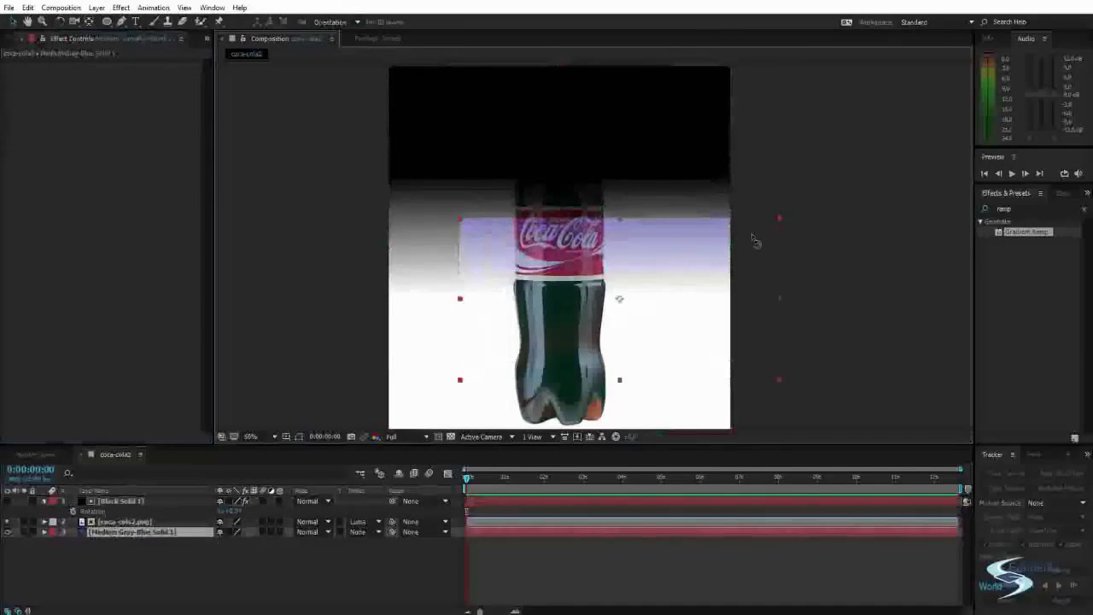
drag(757, 242, 660, 178)
key(v)
drag(665, 227, 679, 134)
click(830, 190)
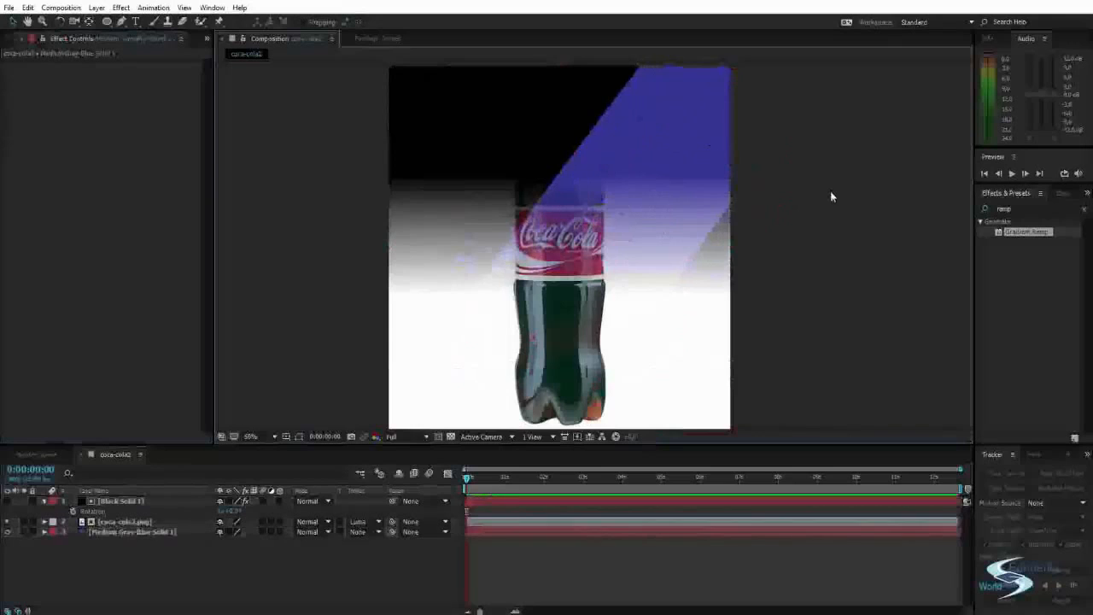
Raise the start point of the black solid's Gradient Ramp slightly to soften the fade over the bottle
click(109, 501)
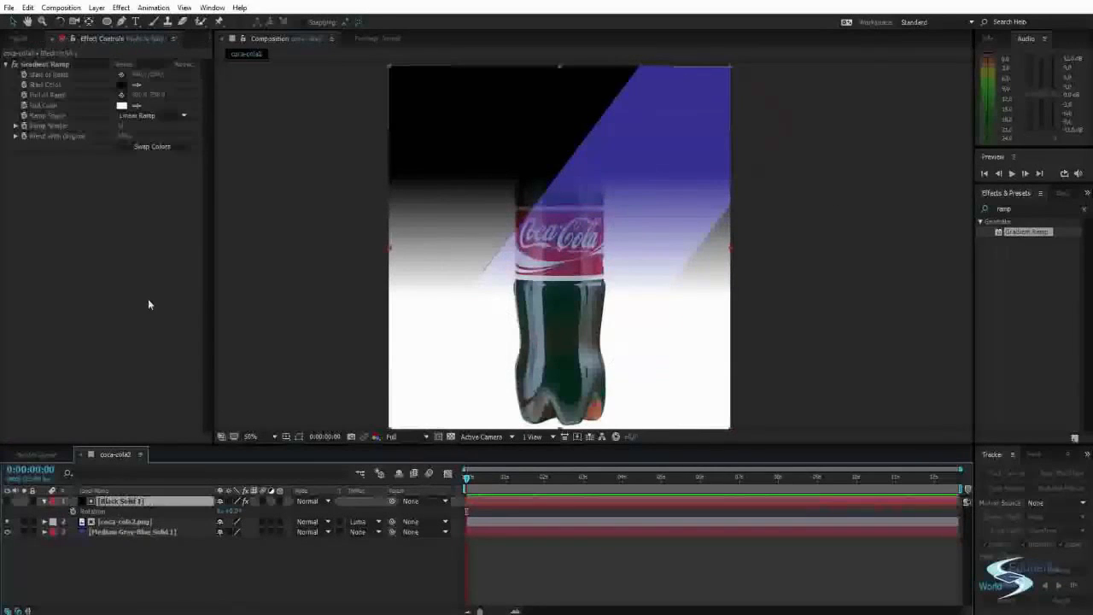
mouse_move(331, 191)
mouse_down()
mouse_move(319, 193)
mouse_move(338, 185)
mouse_up()
key(v)
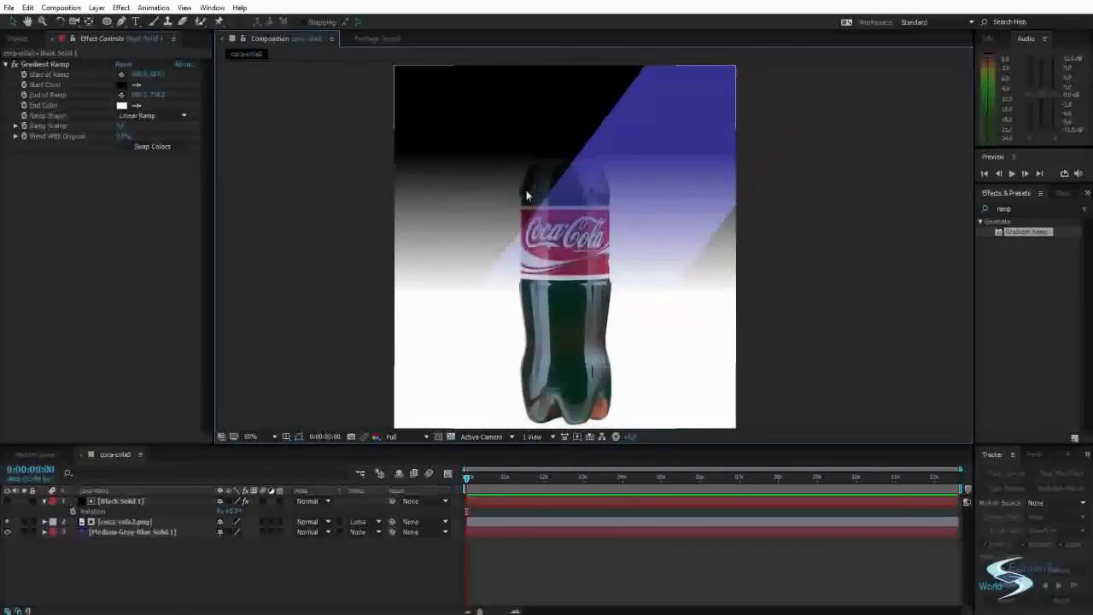
Change the coca-cola2.png track matte to Luma Inverted Matte using the black gradient solid
click(126, 504)
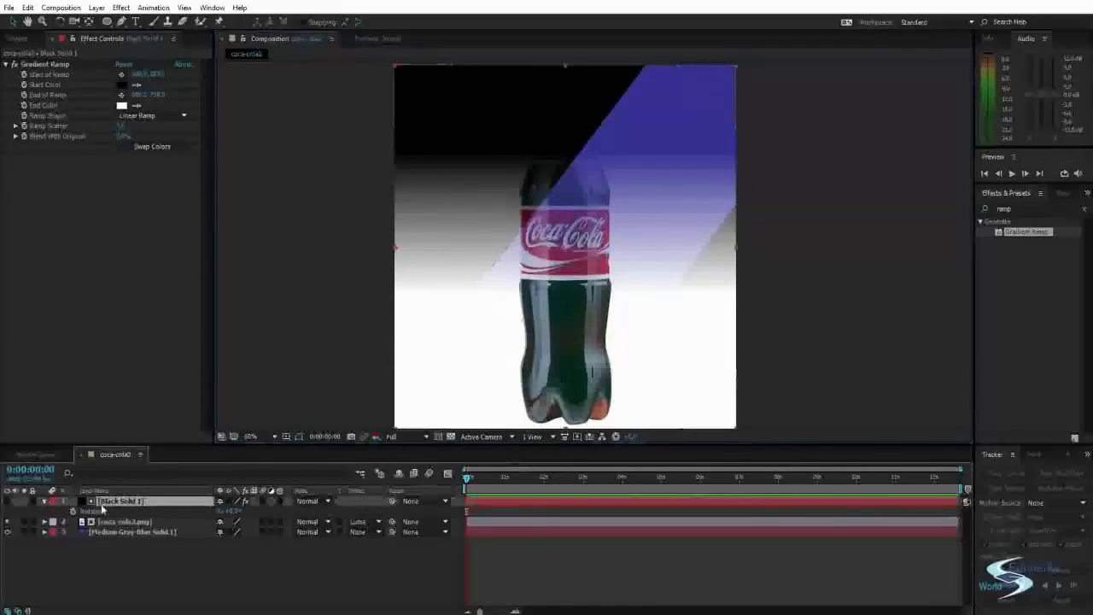
click(355, 524)
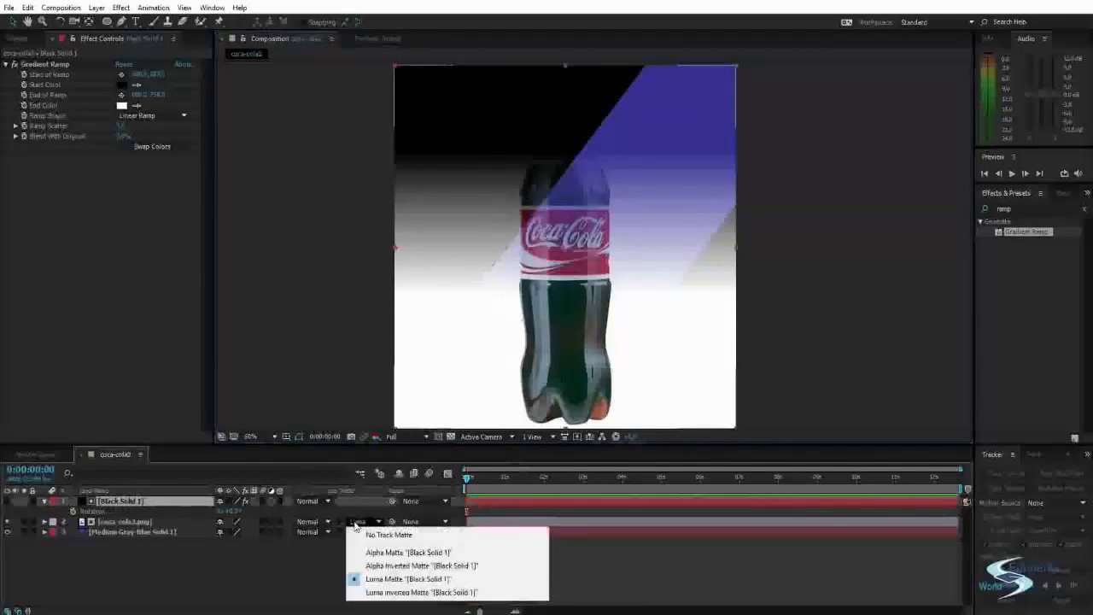
click(313, 554)
click(362, 525)
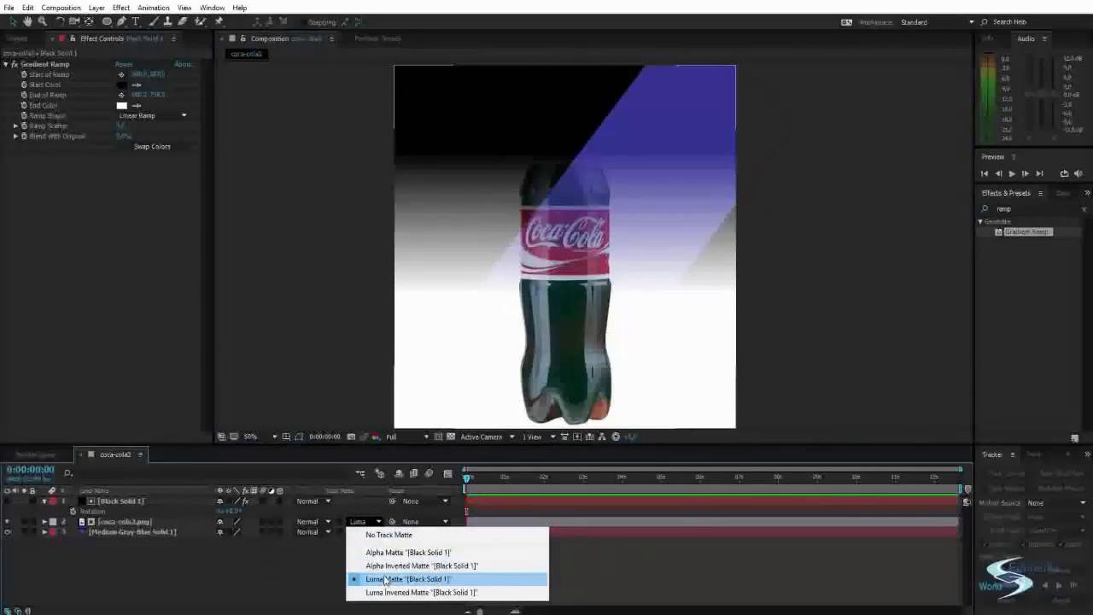
click(377, 593)
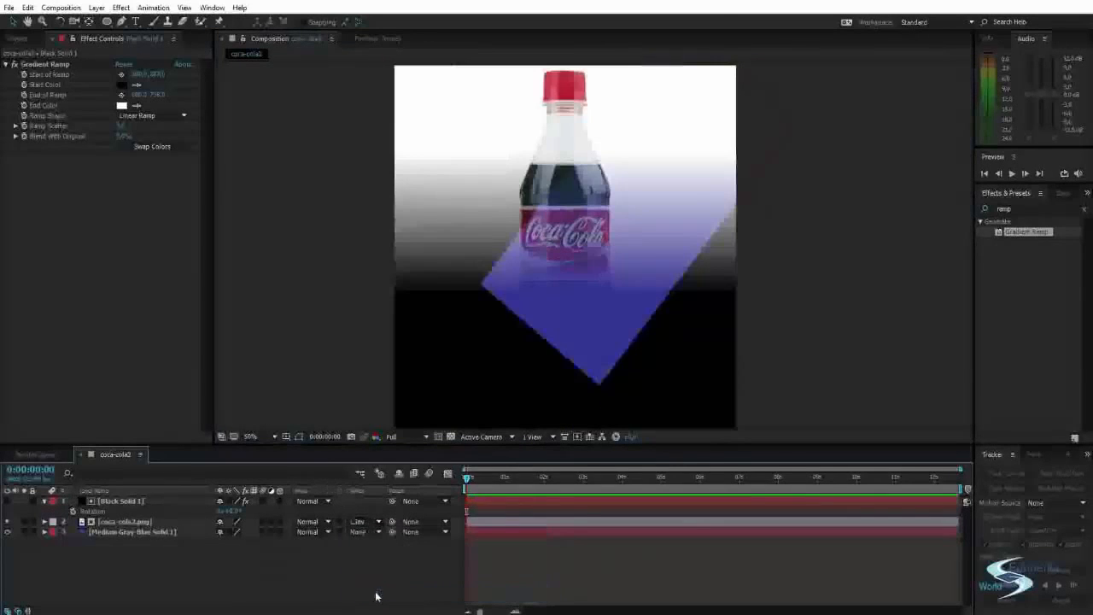
Set the coca-cola2.png track matte back to Luma Matte
click(375, 535)
click(377, 522)
click(378, 522)
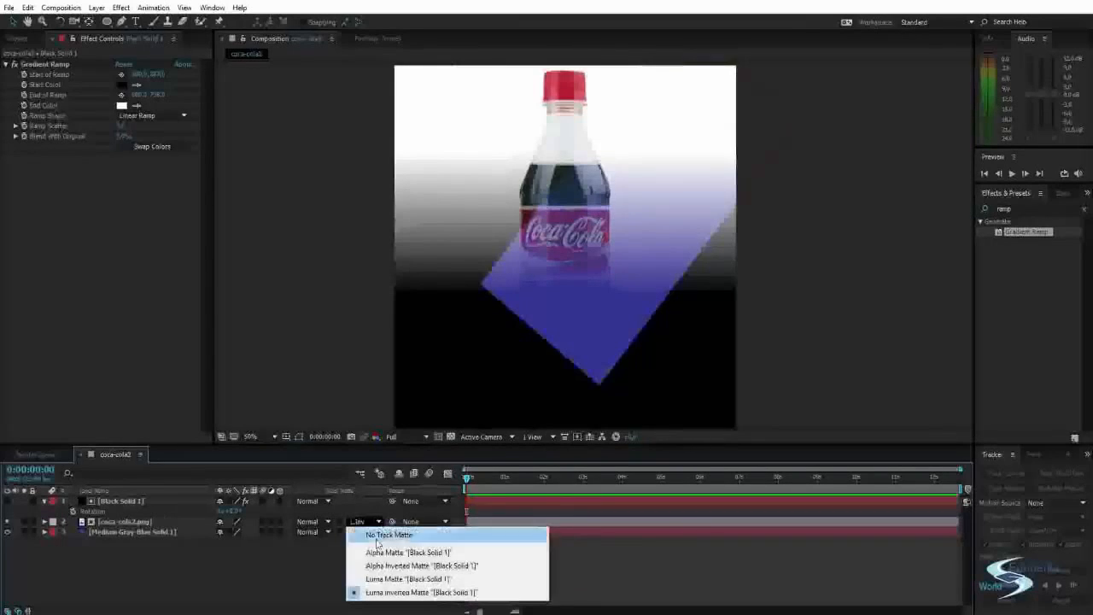
click(372, 579)
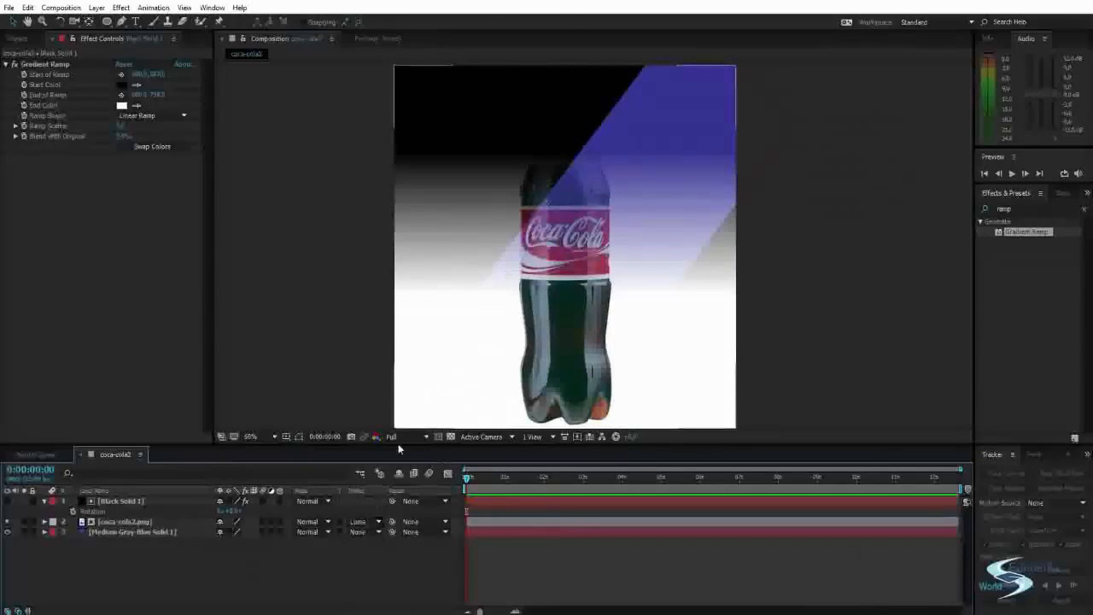
click(363, 521)
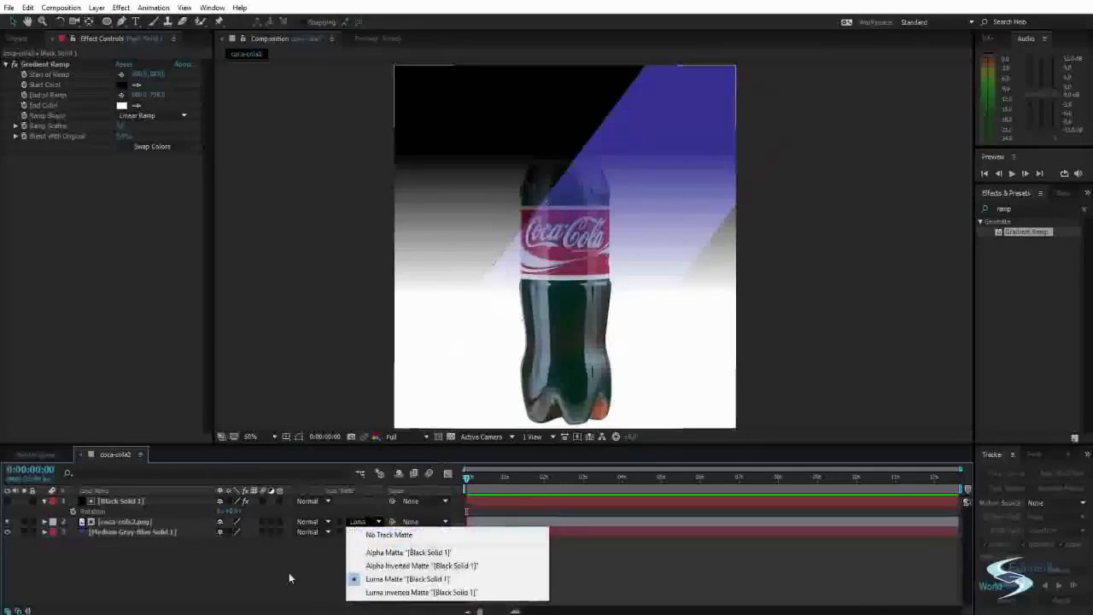
click(289, 579)
click(104, 500)
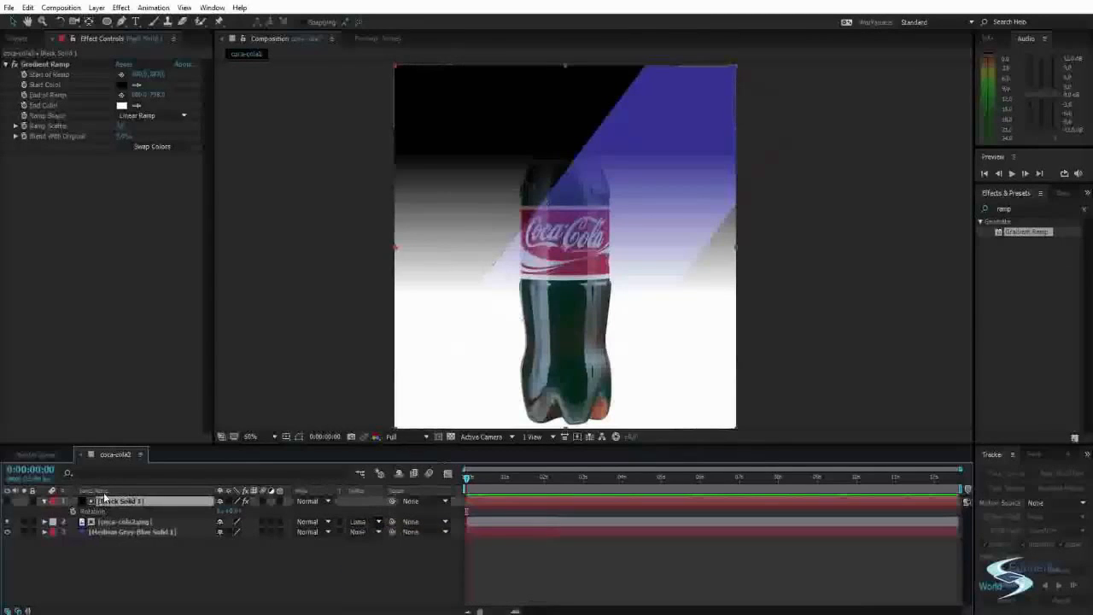
Show the black gradient solid, then delete all layers from the coca-cola2 composition
click(103, 492)
click(9, 502)
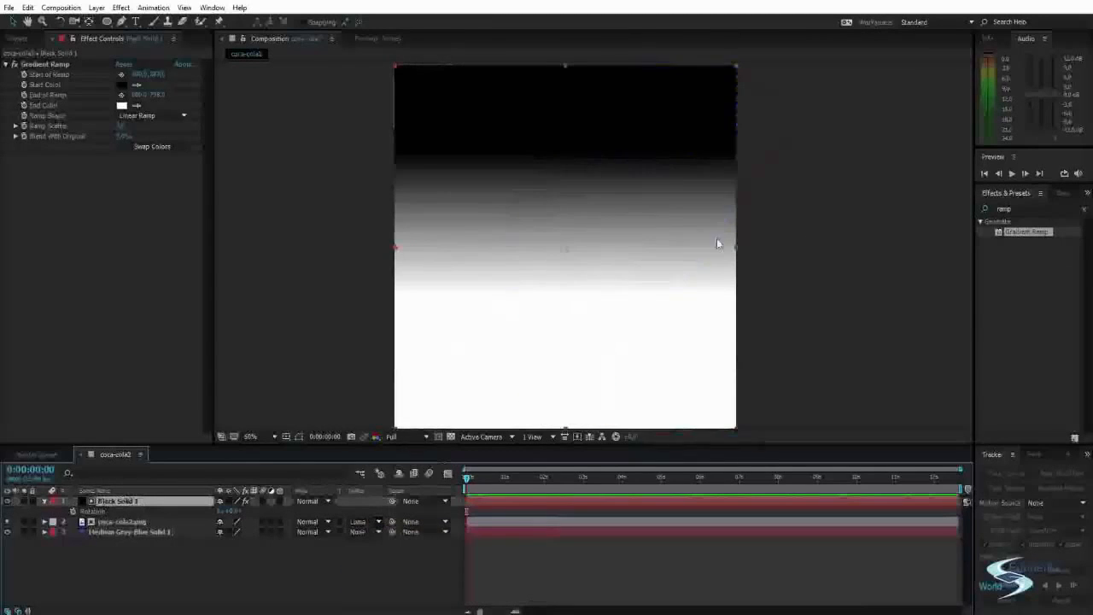
key(ctrl+a)
key(Delete)
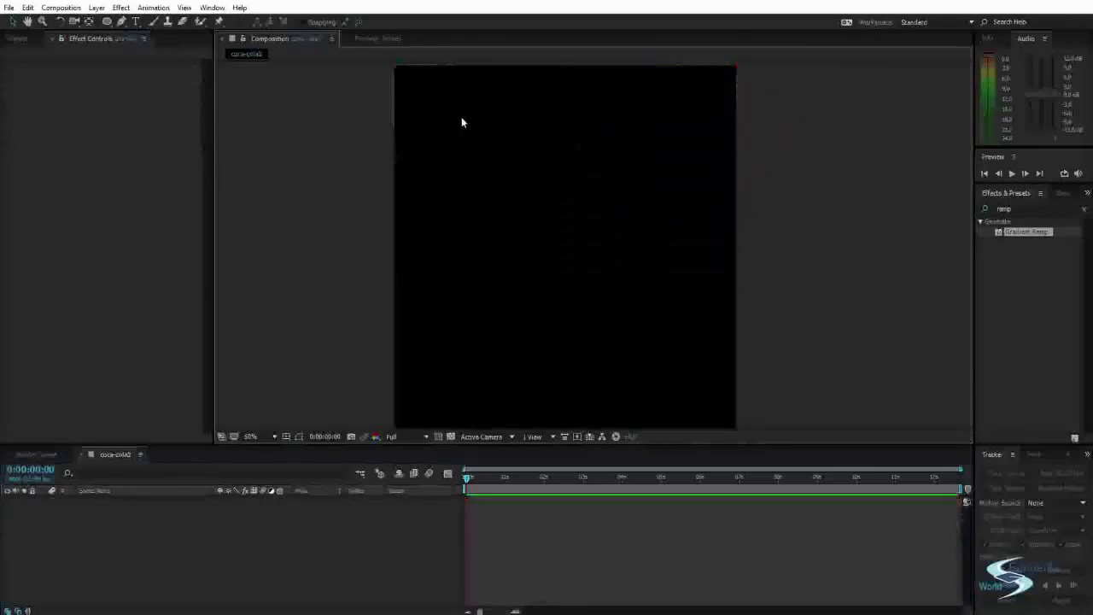
Add coca-cola2.png back to the composition beneath a new black solid and apply Gradient Ramp to the solid
click(14, 39)
click(41, 160)
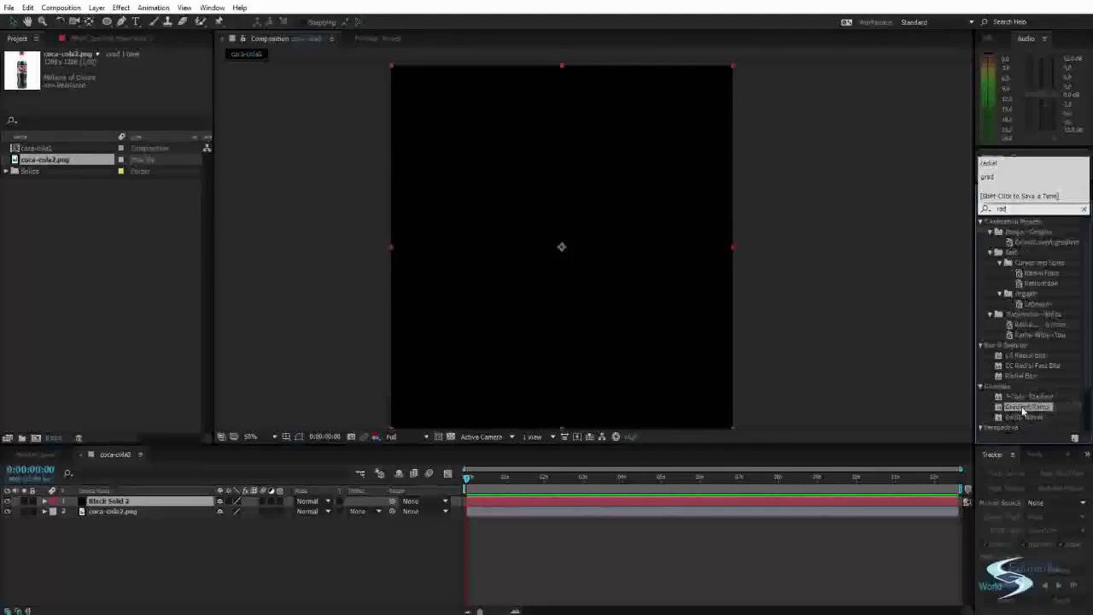
drag(1023, 410, 535, 275)
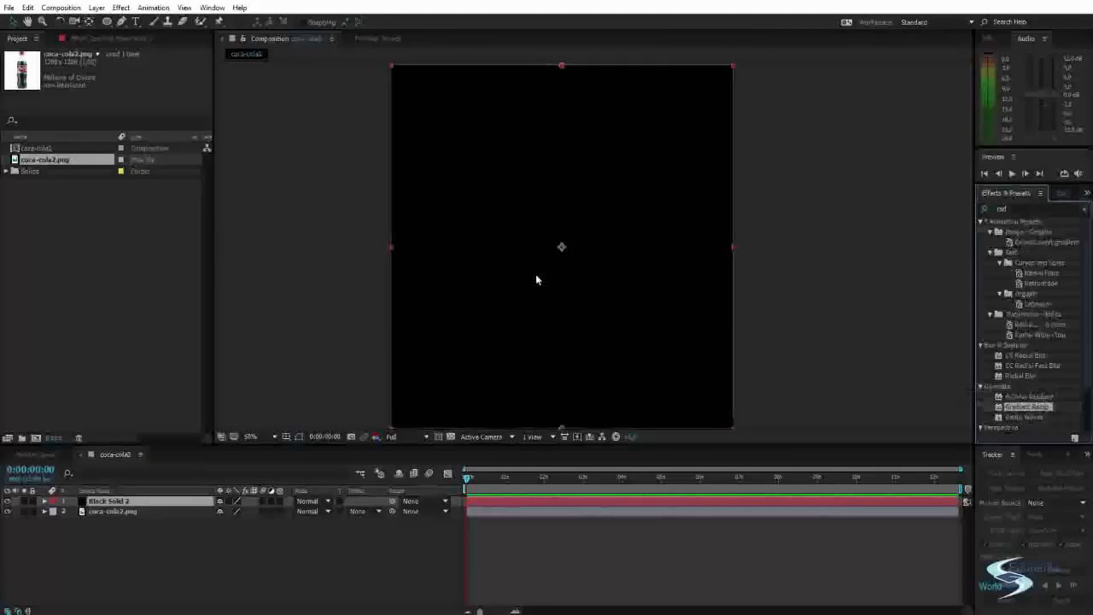
Change the black solid's gradient to Radial Ramp, centring its start point on the canvas and moving its end point far down
click(149, 116)
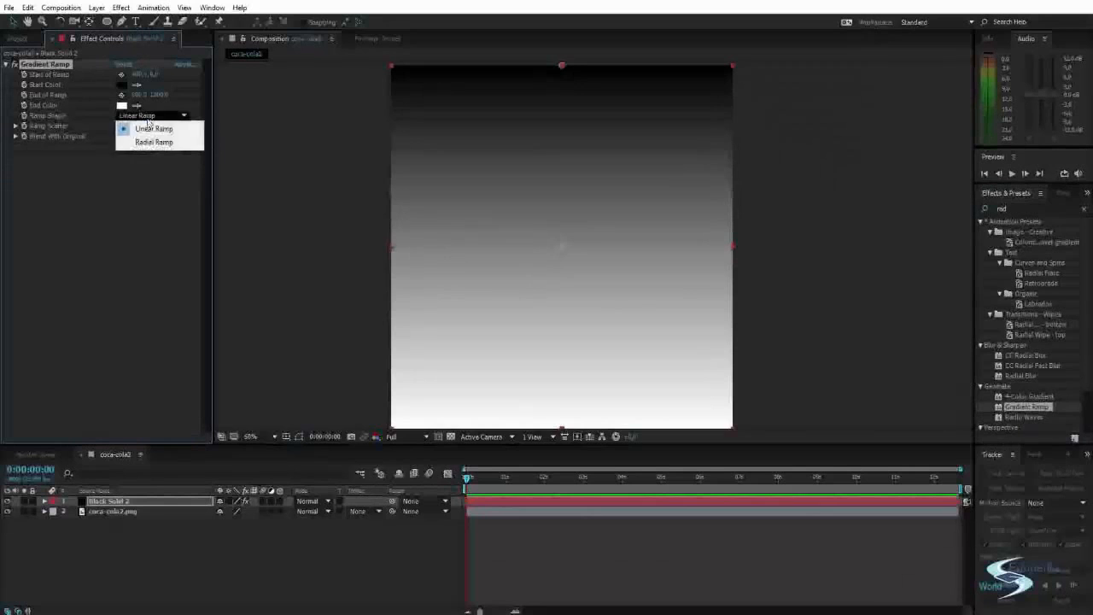
click(154, 142)
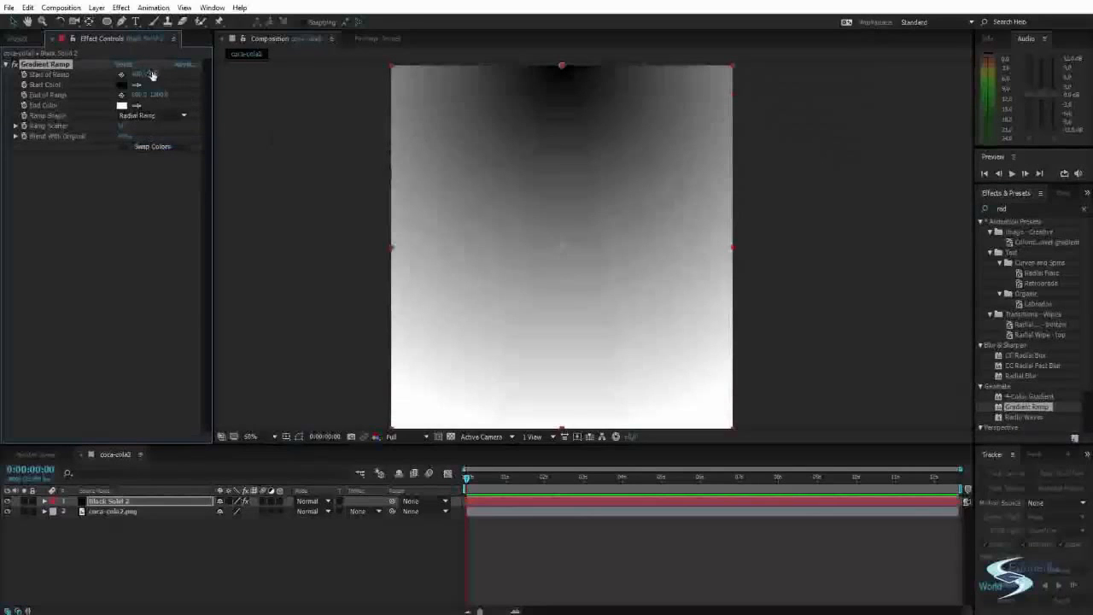
drag(151, 75, 474, 96)
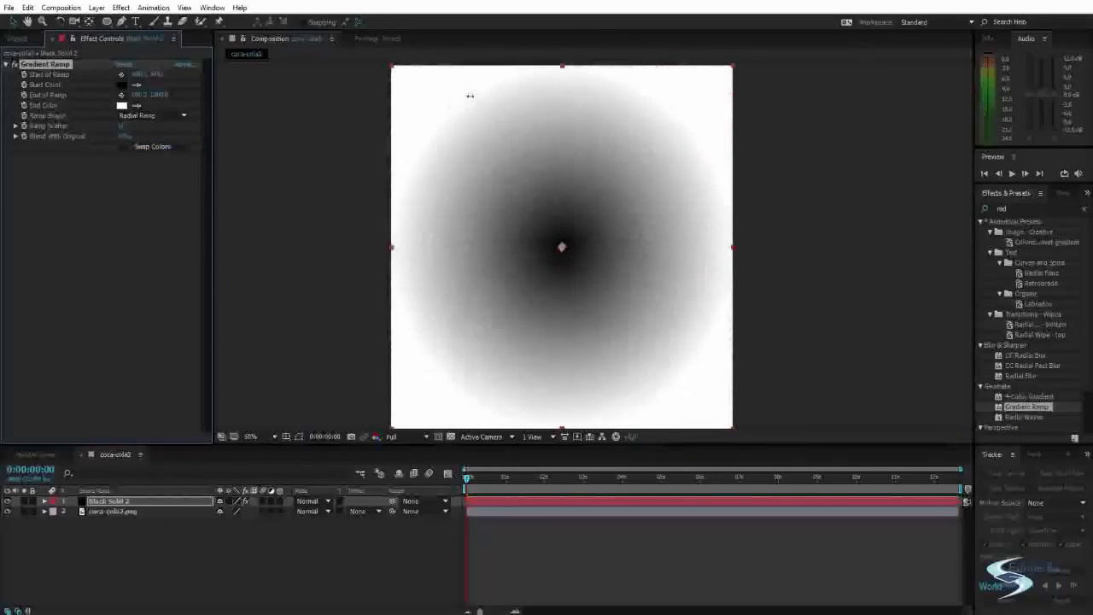
drag(169, 94, 420, 434)
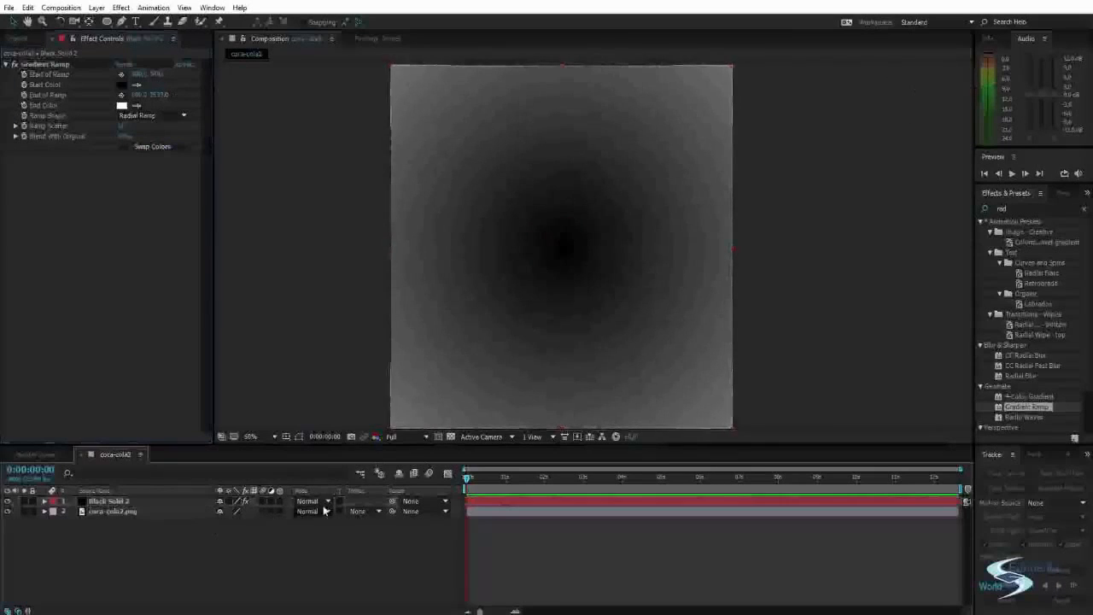
Try Luma Matte on coca-cola2.png using the radial gradient solid, and switch its track matte to Luma Inverted Matte
click(363, 511)
click(387, 569)
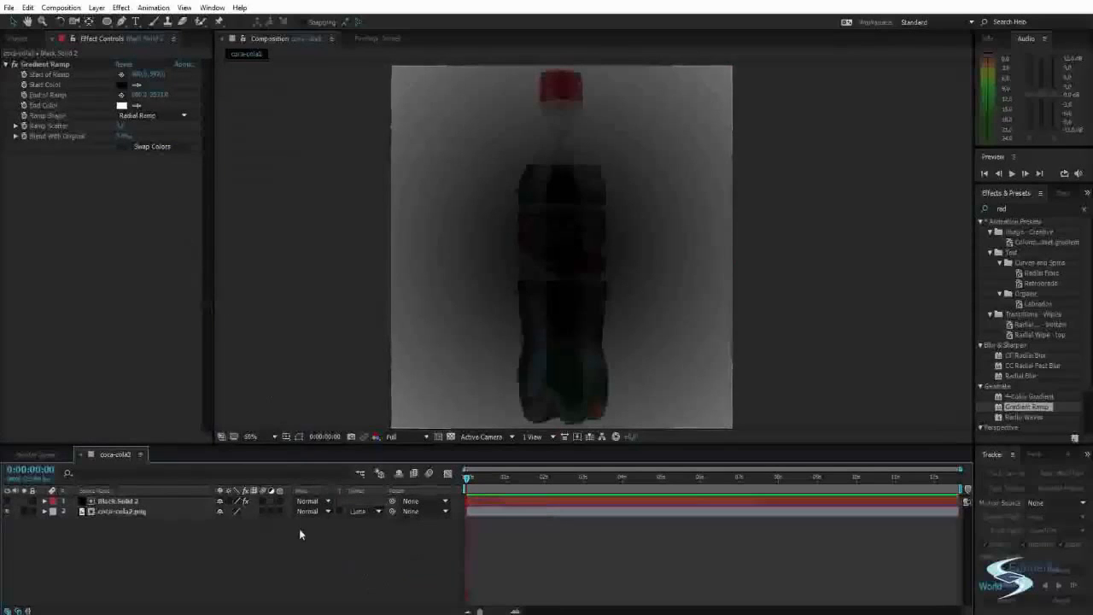
click(353, 511)
click(365, 579)
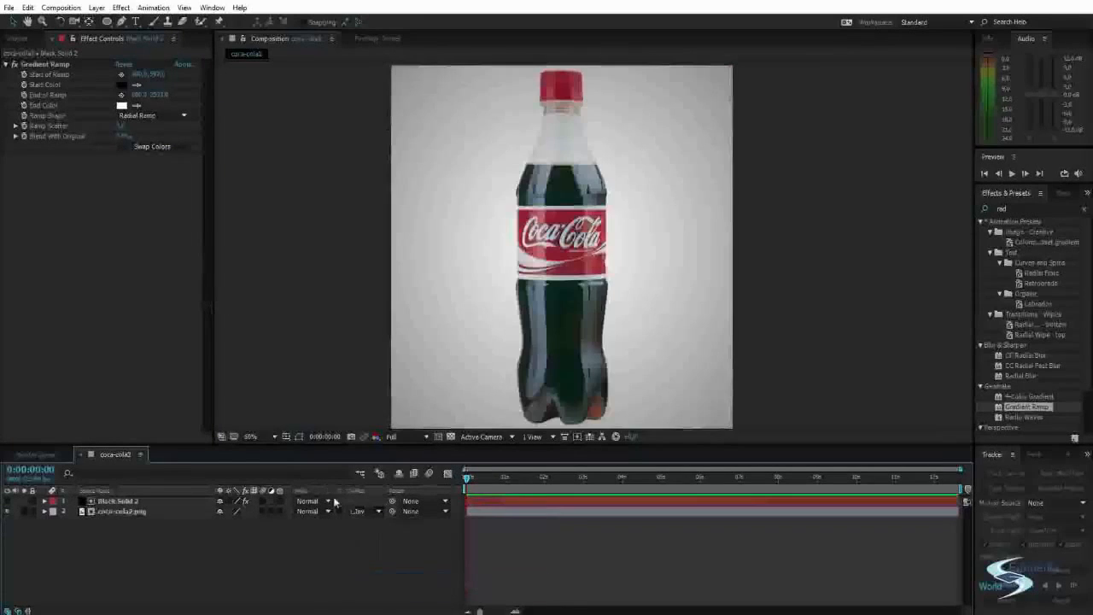
Lower the End of Ramp vertical value on the black solid to shrink the radial fade to a circle around the bottle
drag(161, 95, 77, 111)
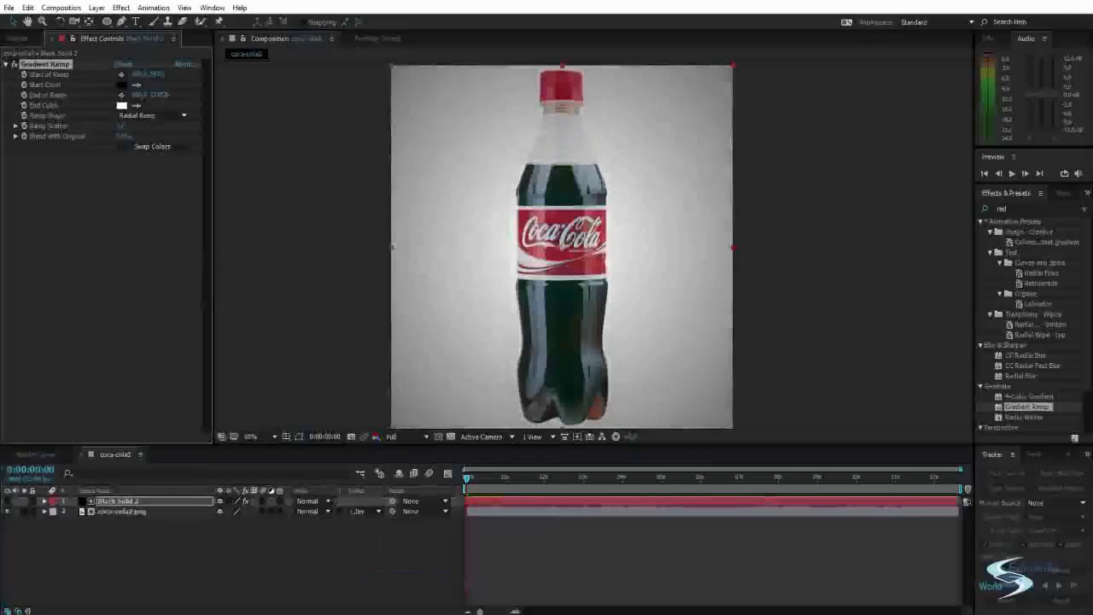
drag(161, 96, 34, 112)
Create a deep red solid and place it beneath coca-cola2.png as the background
click(193, 547)
key(ctrl+y)
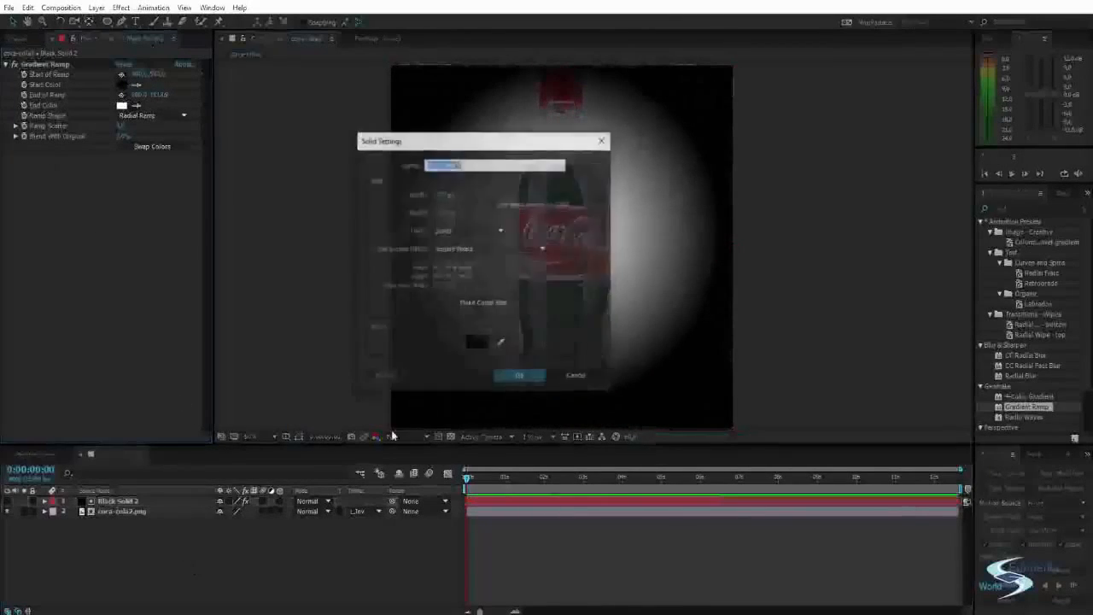
click(479, 347)
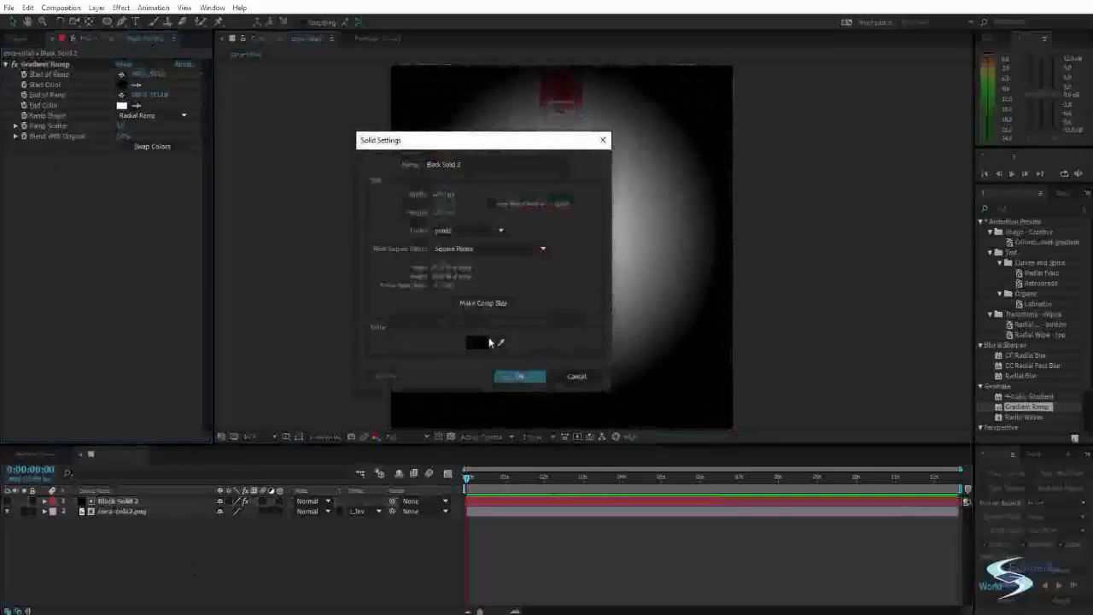
click(490, 343)
click(744, 251)
click(854, 211)
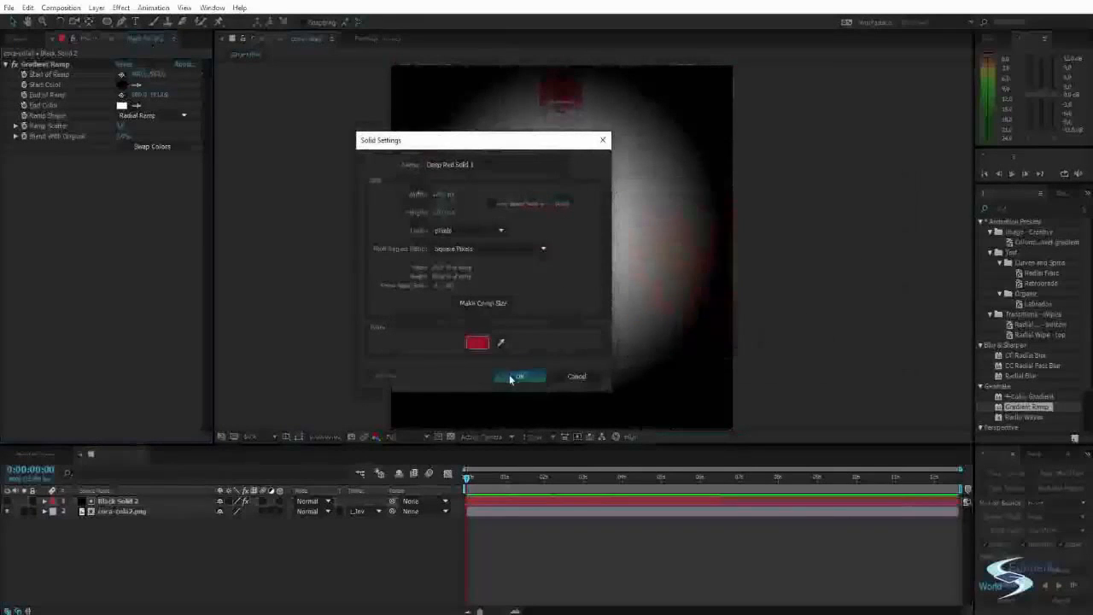
click(511, 378)
drag(175, 502, 134, 544)
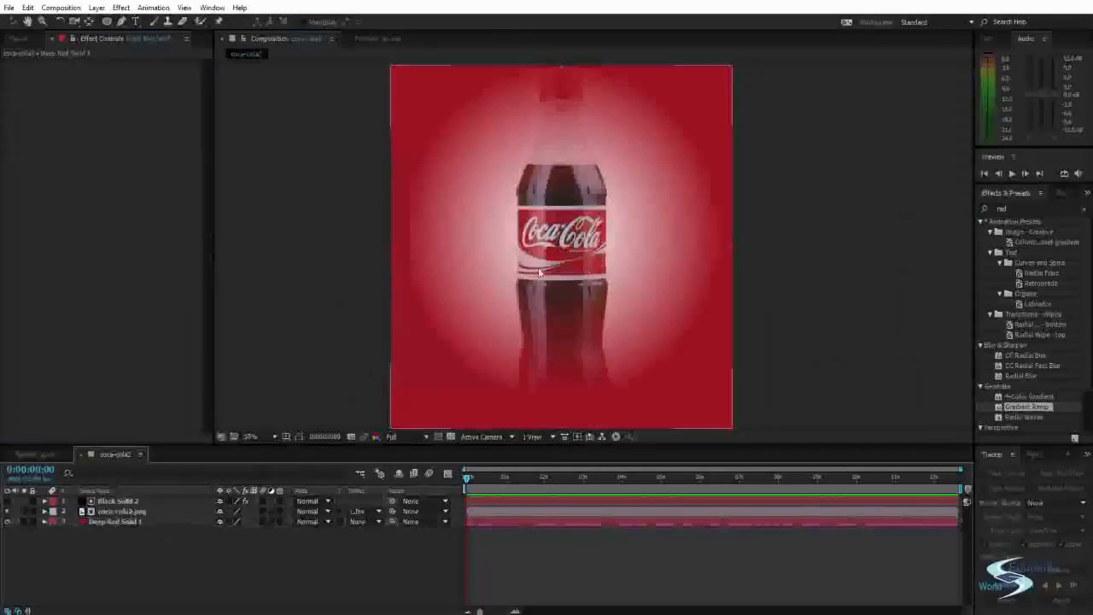
Increase the End of Ramp distance on the black solid so the radial fade spreads over the whole bottle
click(133, 512)
click(123, 502)
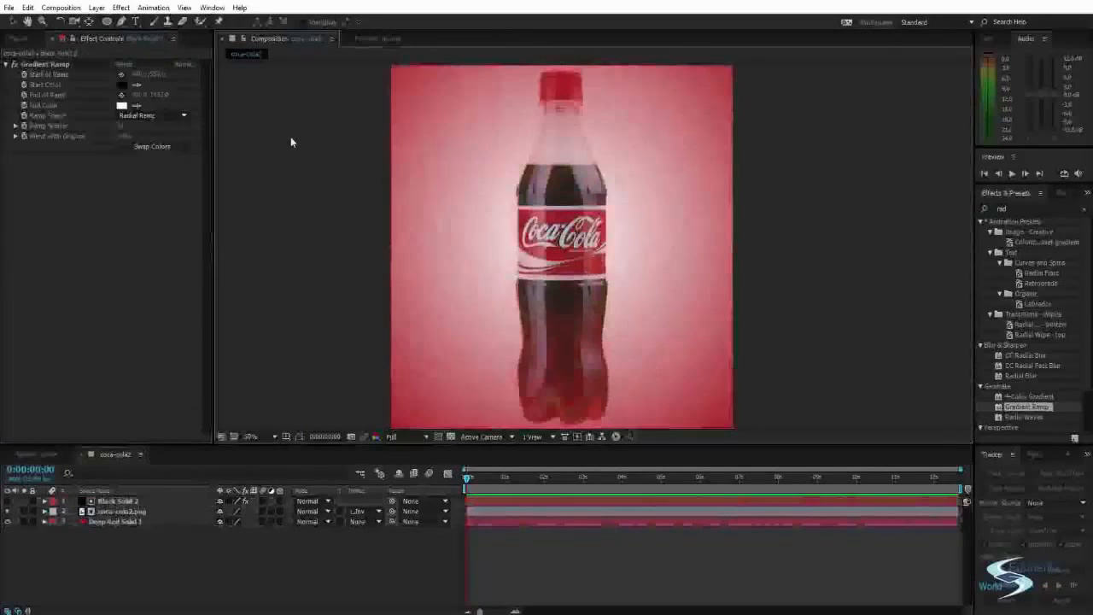